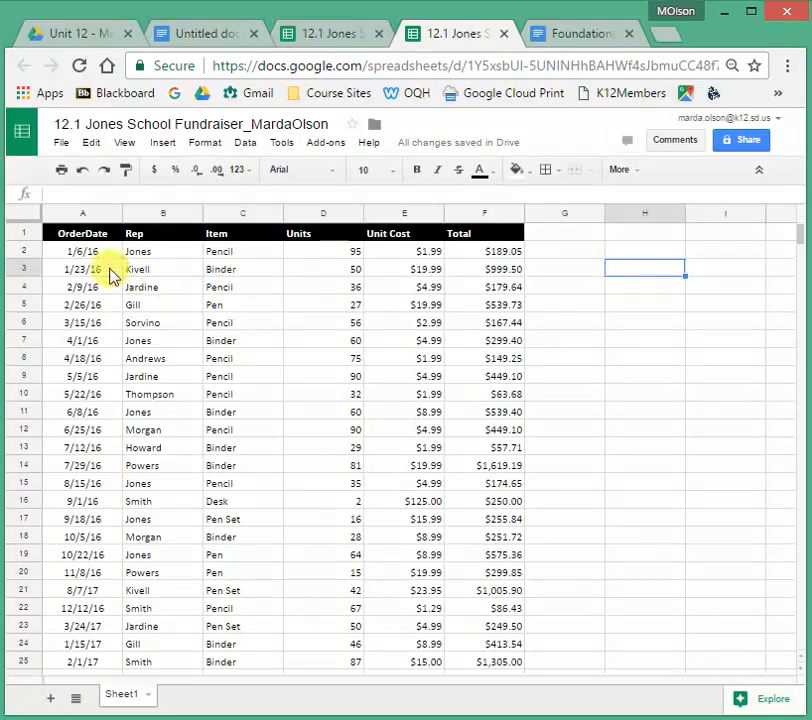
Turn on filtering for the fundraiser data table, with filter controls in its header row.
click(84, 253)
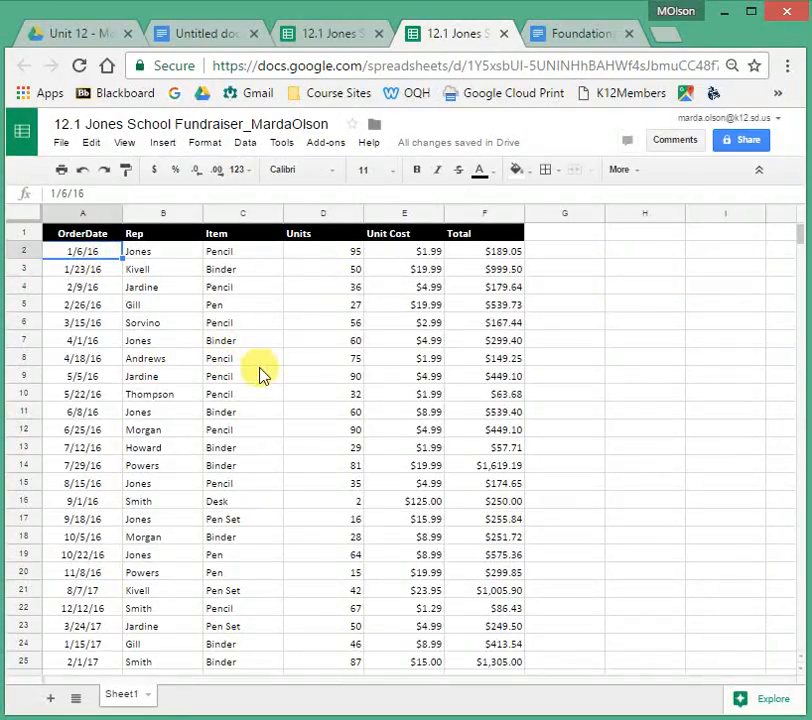
click(640, 180)
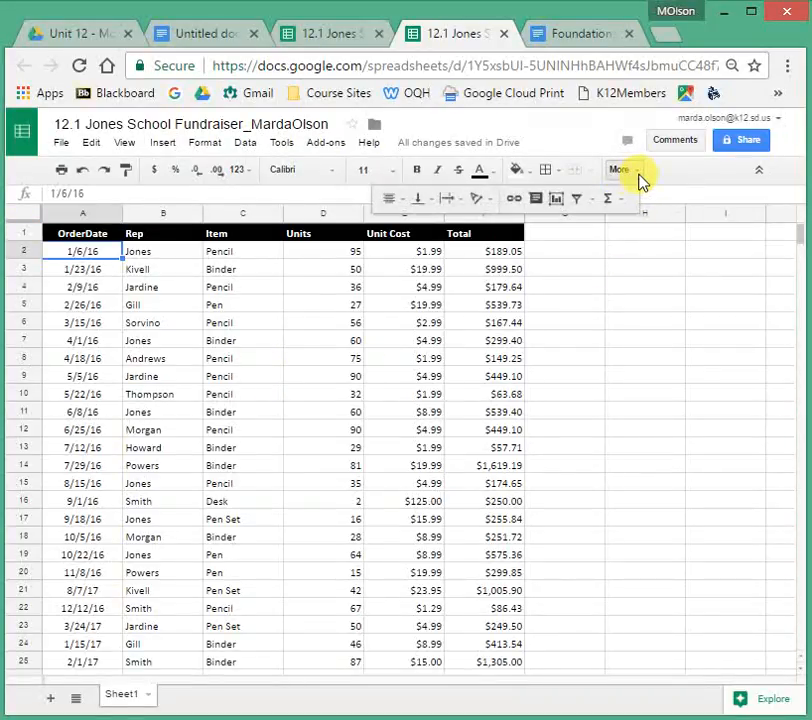
click(576, 201)
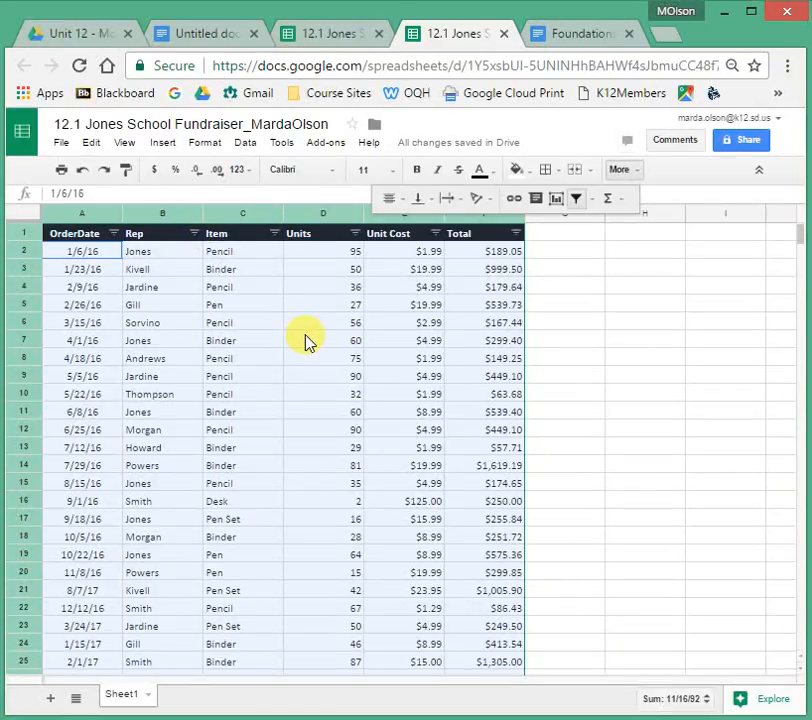
Filter the Item column to show only Pen Set and sort the table by Units from A to Z.
click(274, 234)
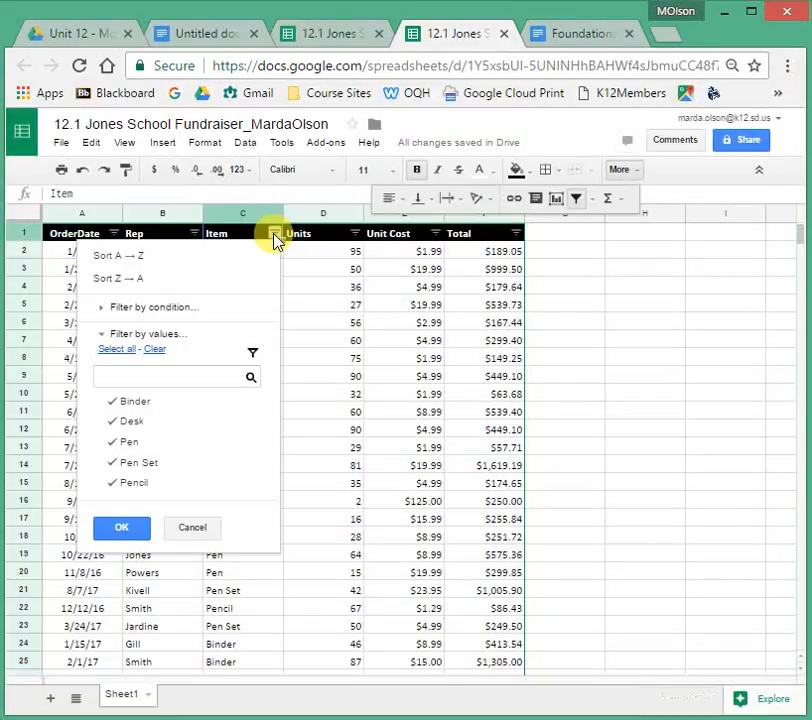
click(155, 350)
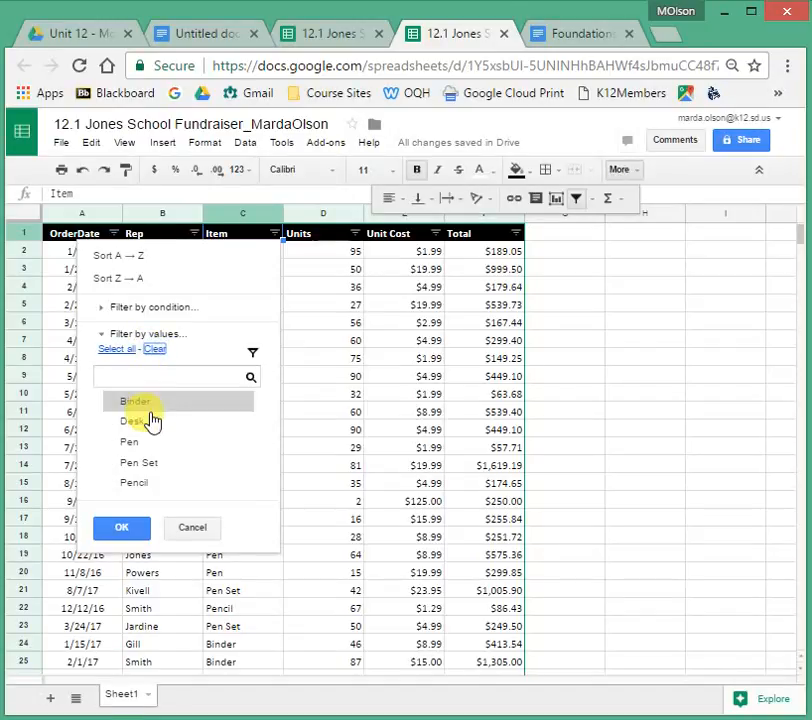
click(137, 466)
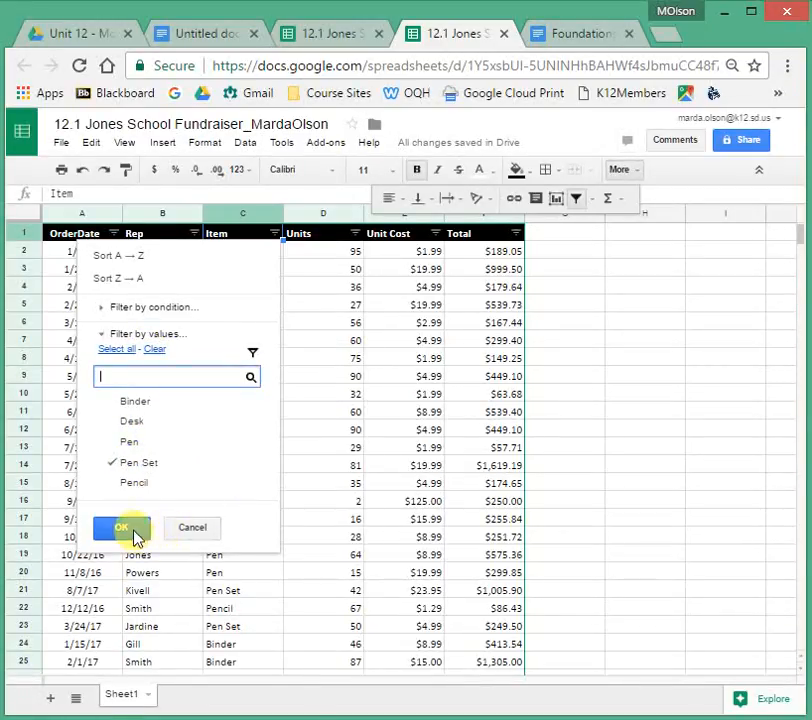
click(129, 530)
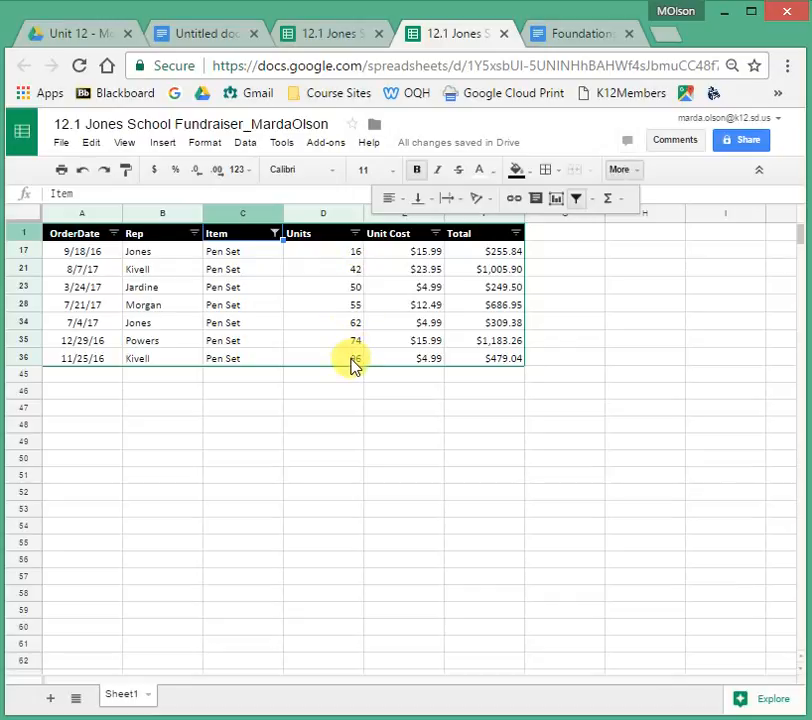
click(355, 233)
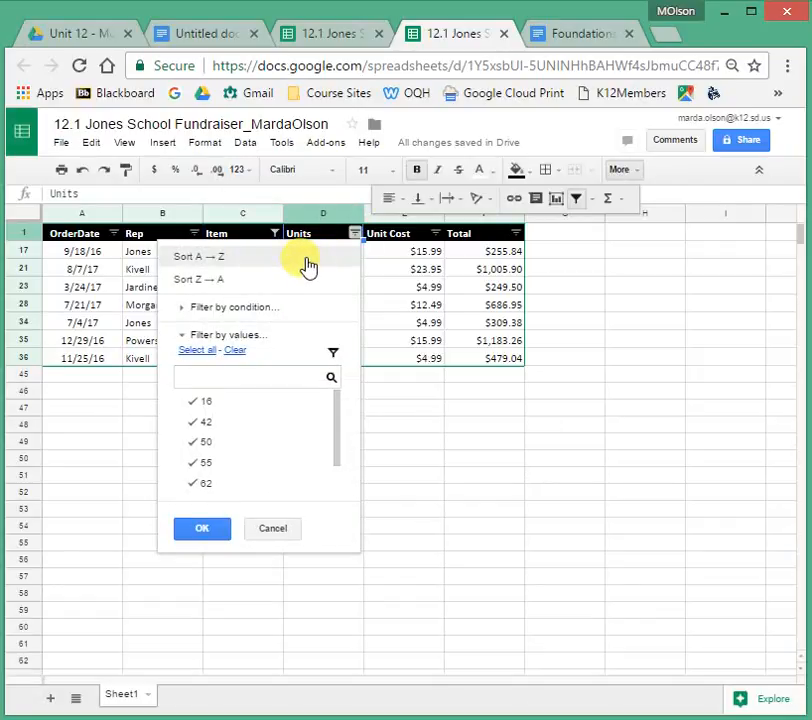
click(308, 266)
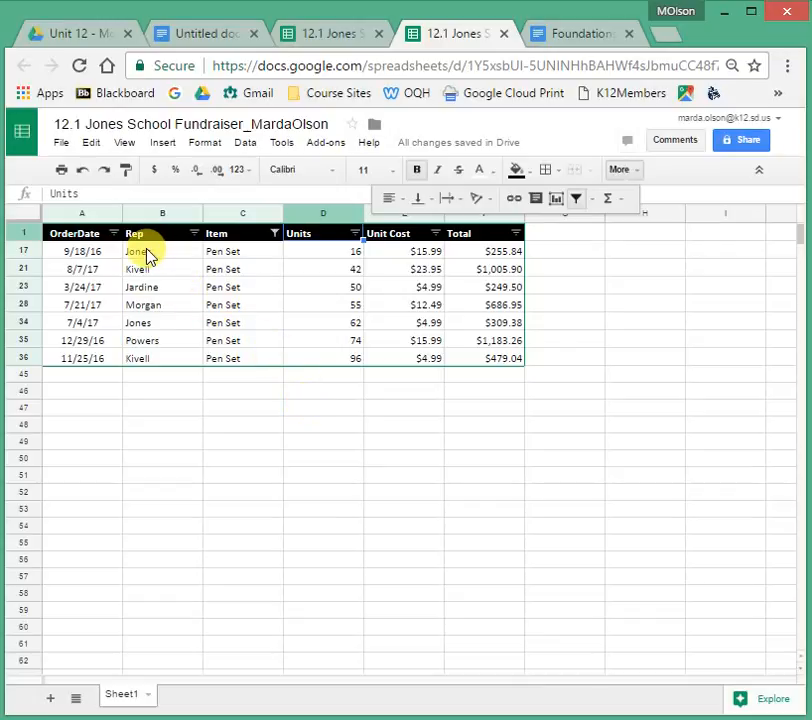
drag(147, 257, 324, 362)
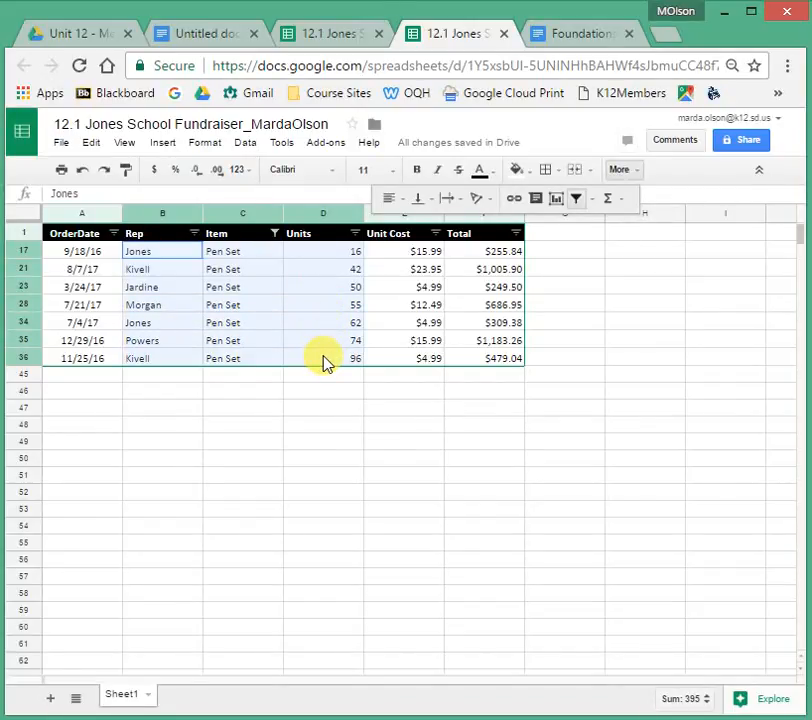
drag(323, 362, 326, 358)
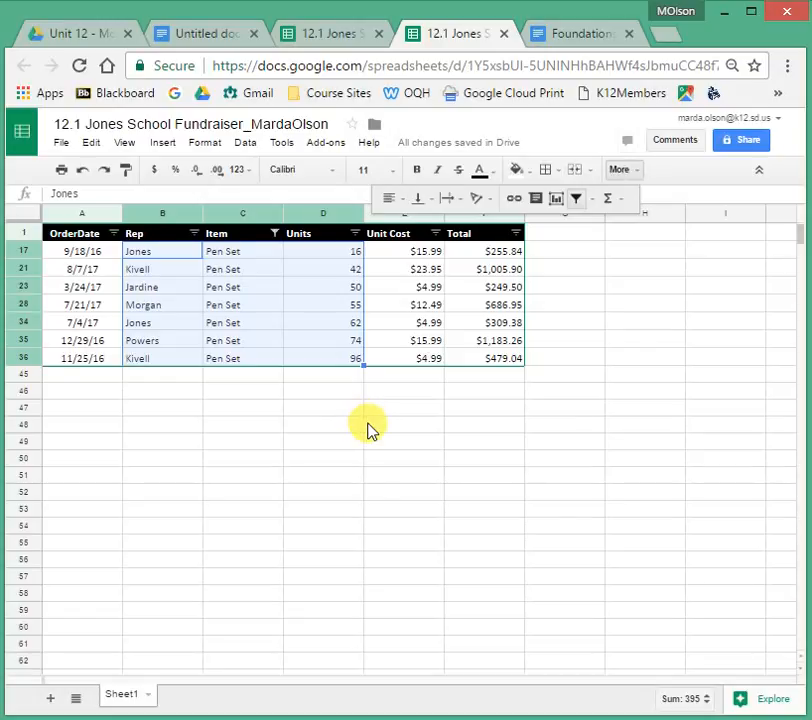
click(166, 144)
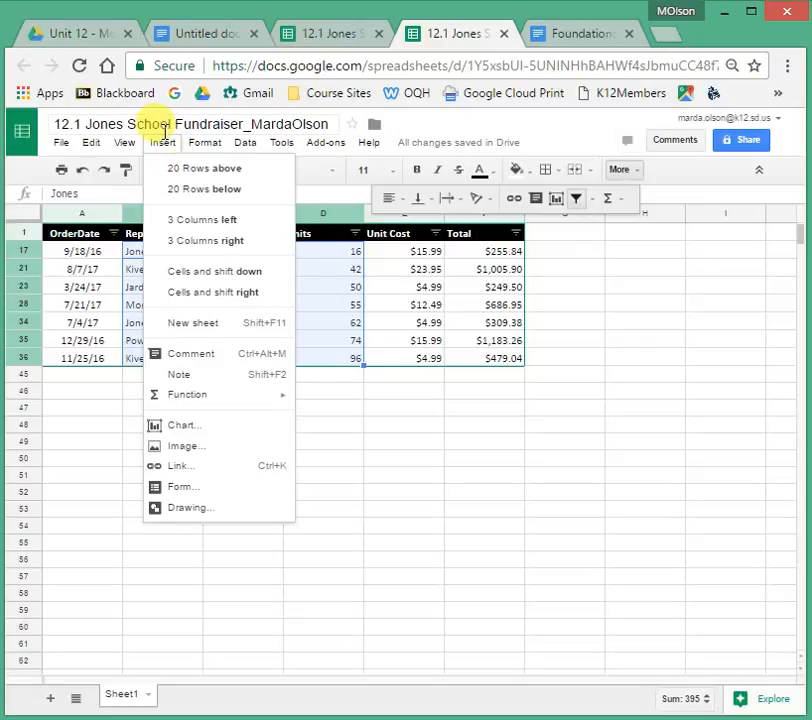
click(181, 429)
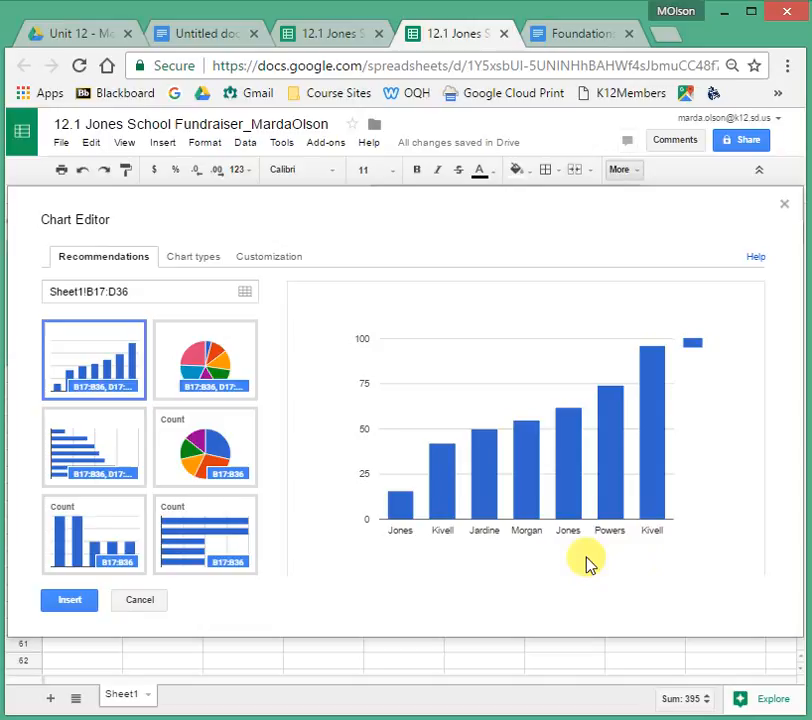
click(785, 205)
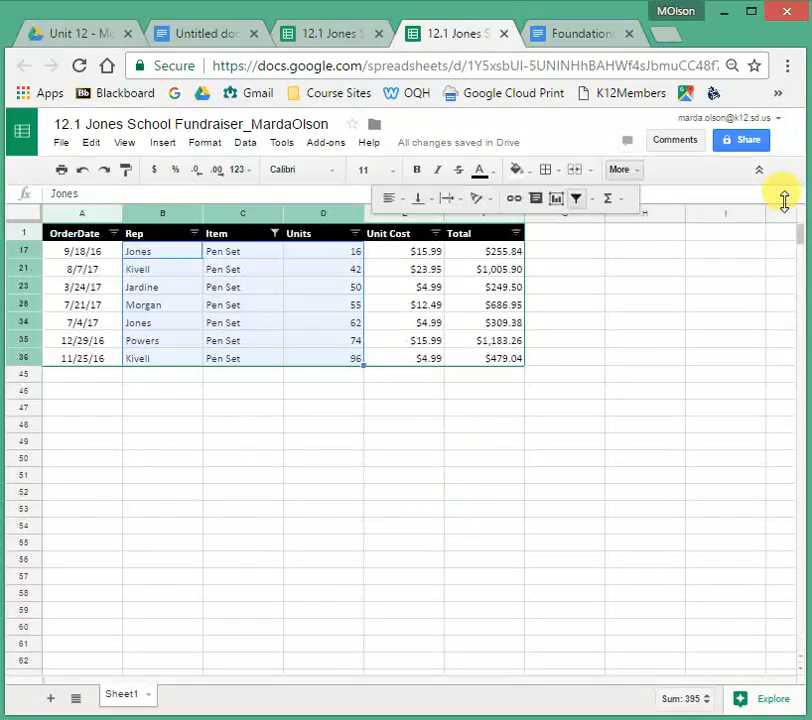
click(265, 424)
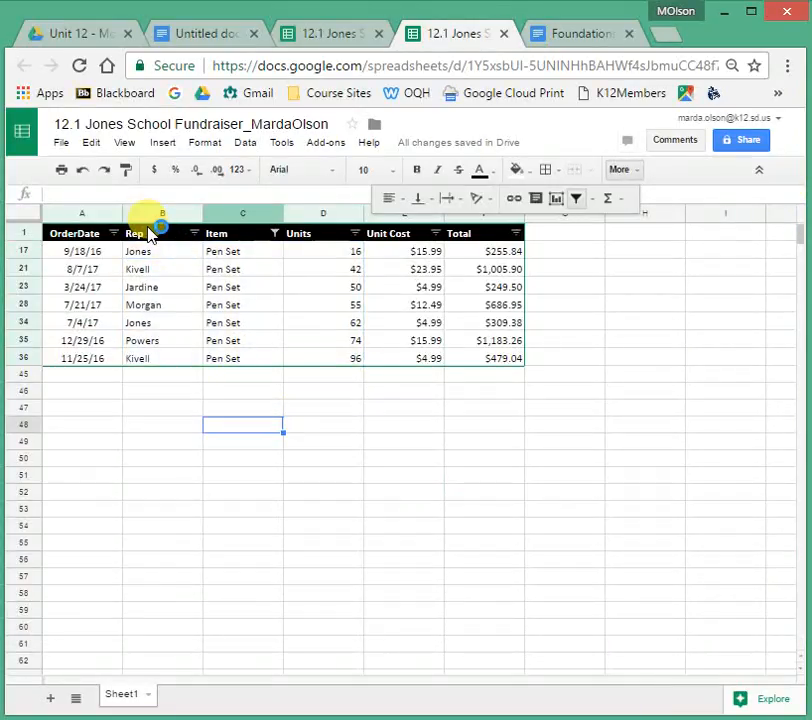
Insert the recommended Units vs. Rep column chart from range B1:D36, including the header row.
drag(160, 232, 348, 362)
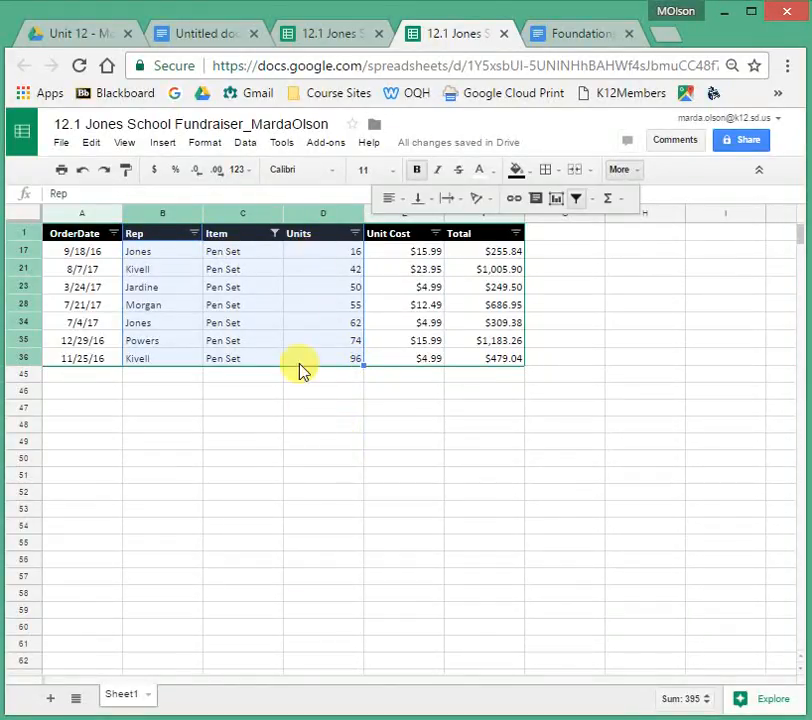
click(170, 146)
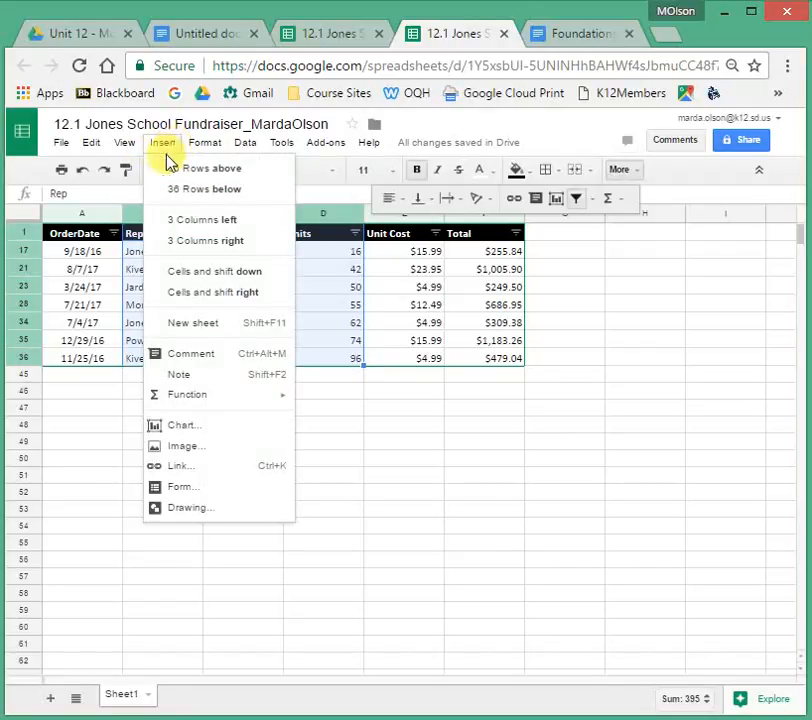
click(212, 433)
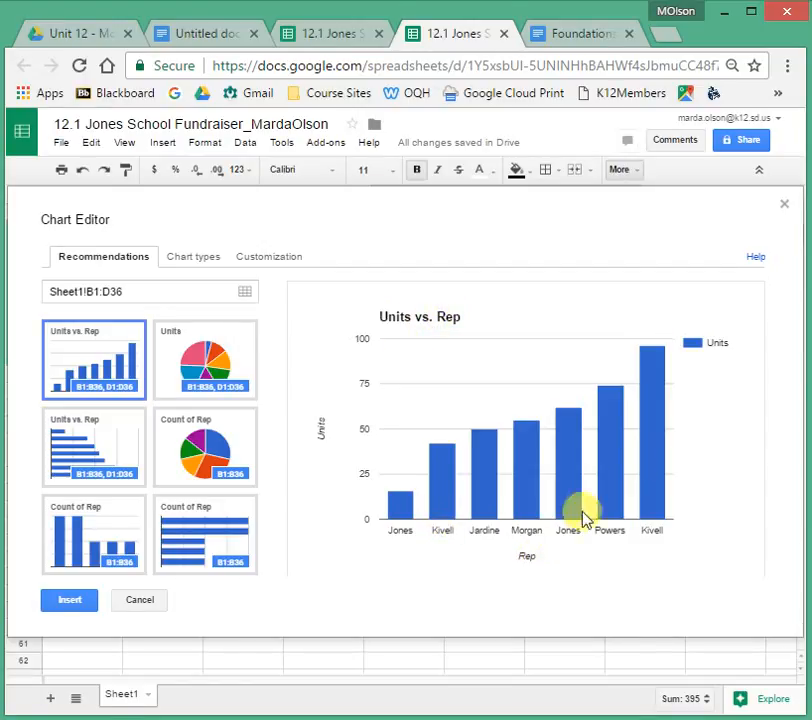
mouse_move(652, 475)
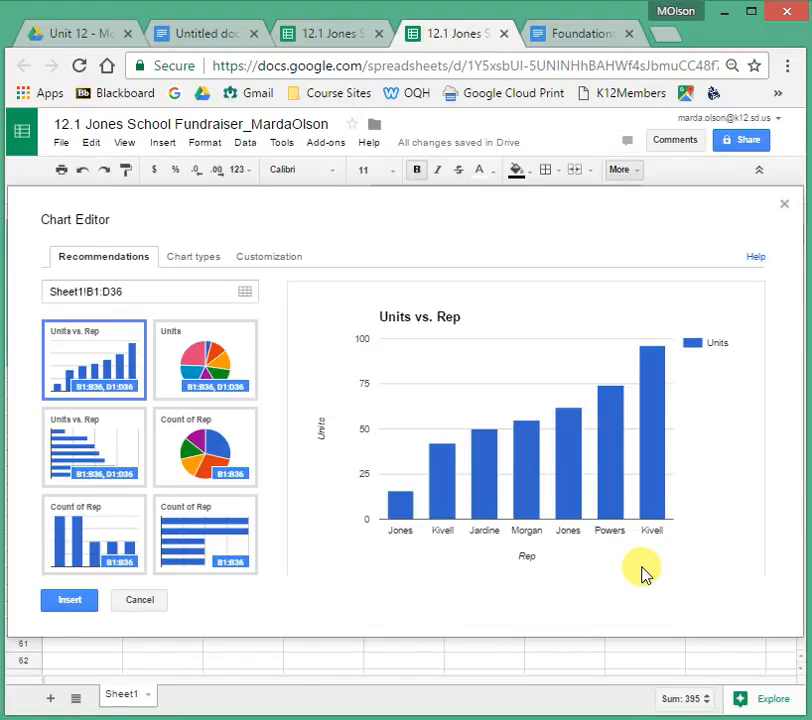
click(200, 264)
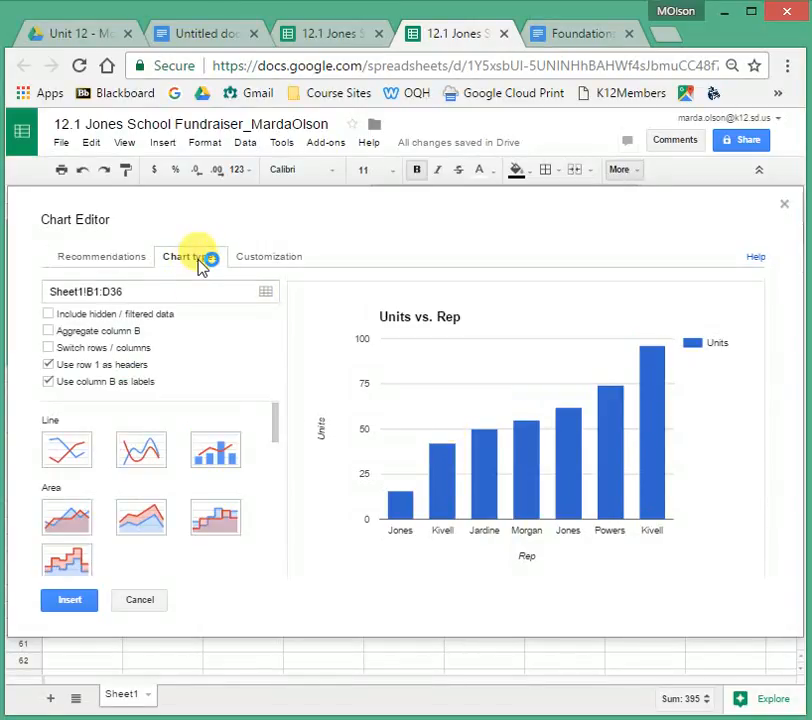
click(278, 265)
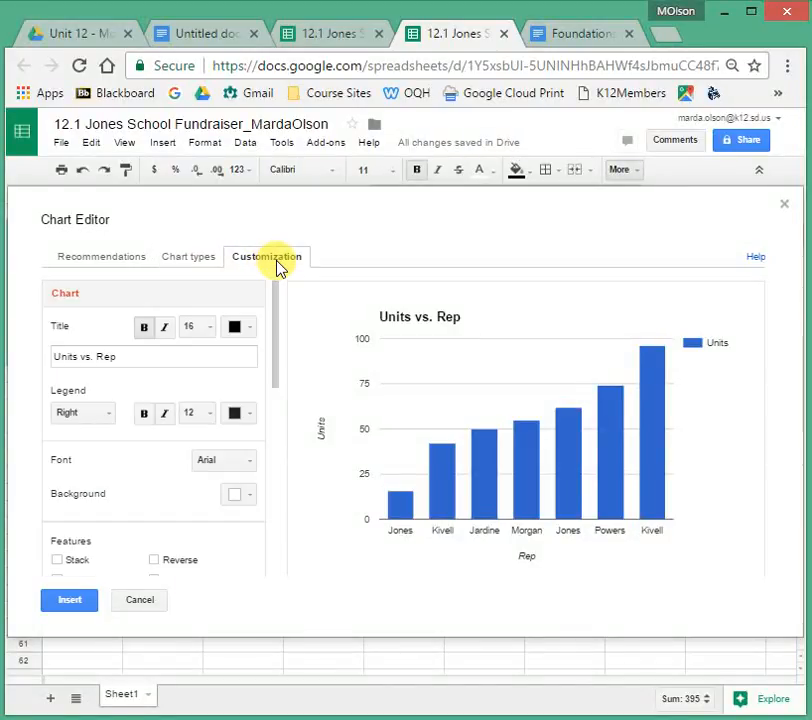
click(106, 258)
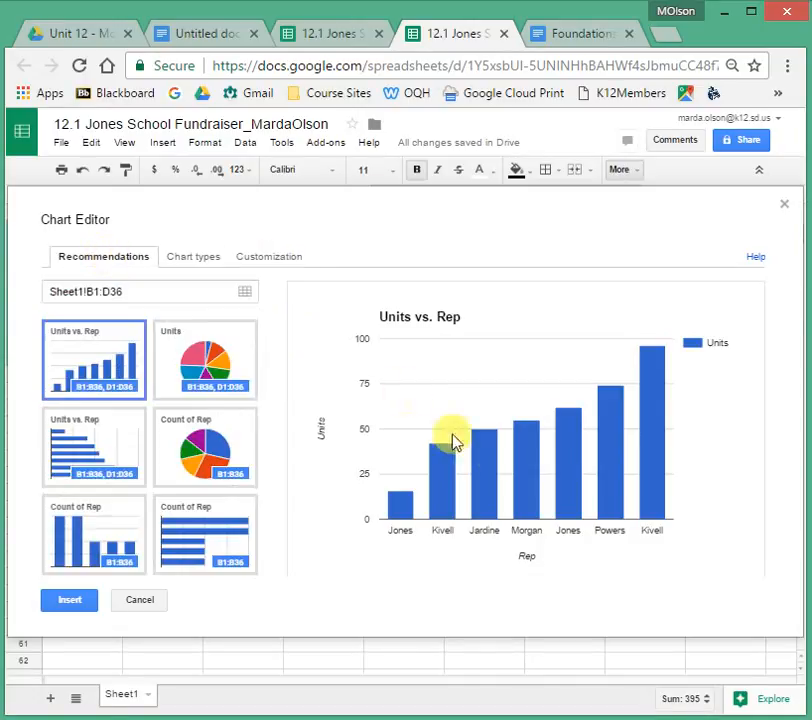
click(68, 601)
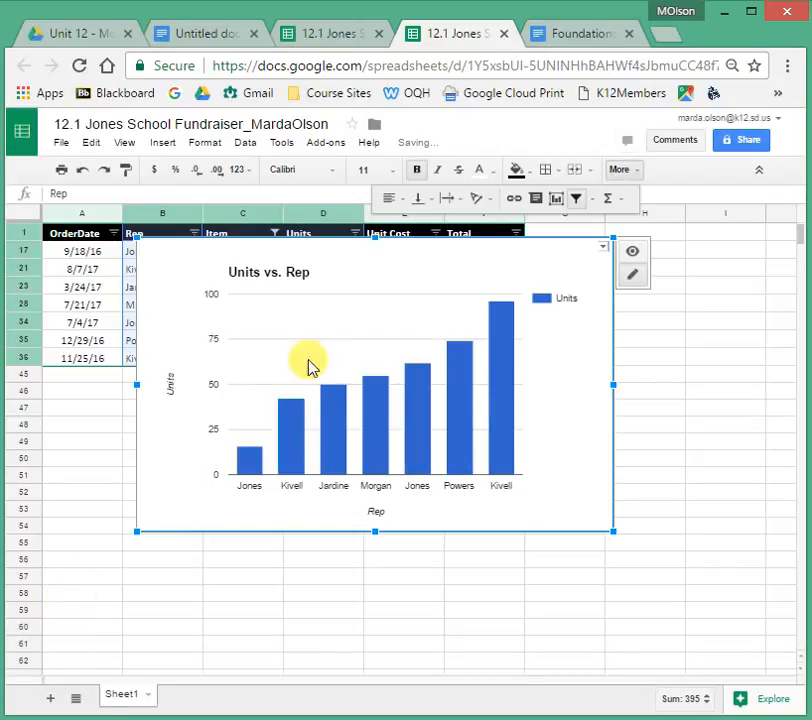
Move the chart down so the table's upper rows are uncovered, and shrink it slightly.
drag(420, 277, 396, 363)
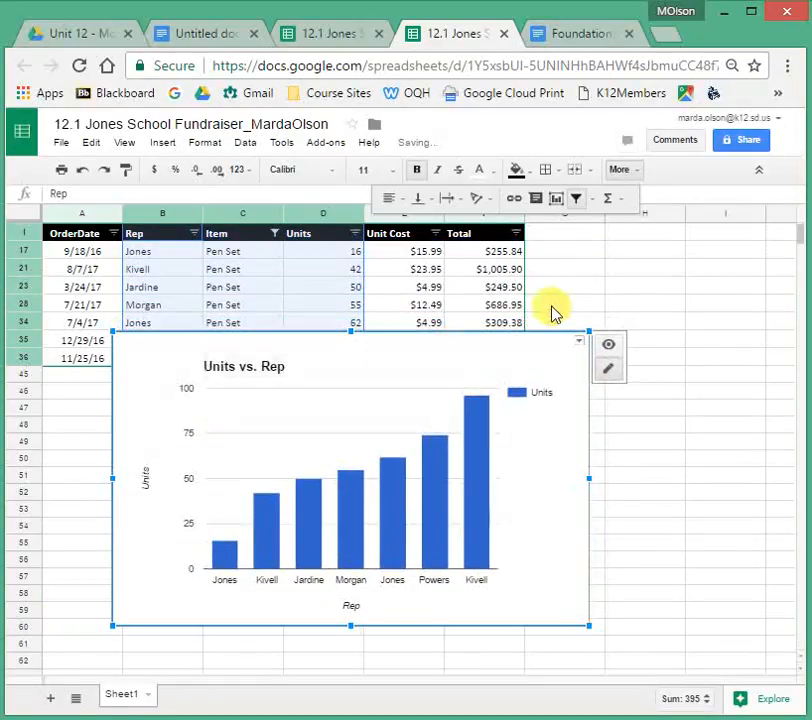
mouse_move(590, 331)
mouse_down()
mouse_move(487, 405)
mouse_move(520, 370)
mouse_move(577, 340)
mouse_up()
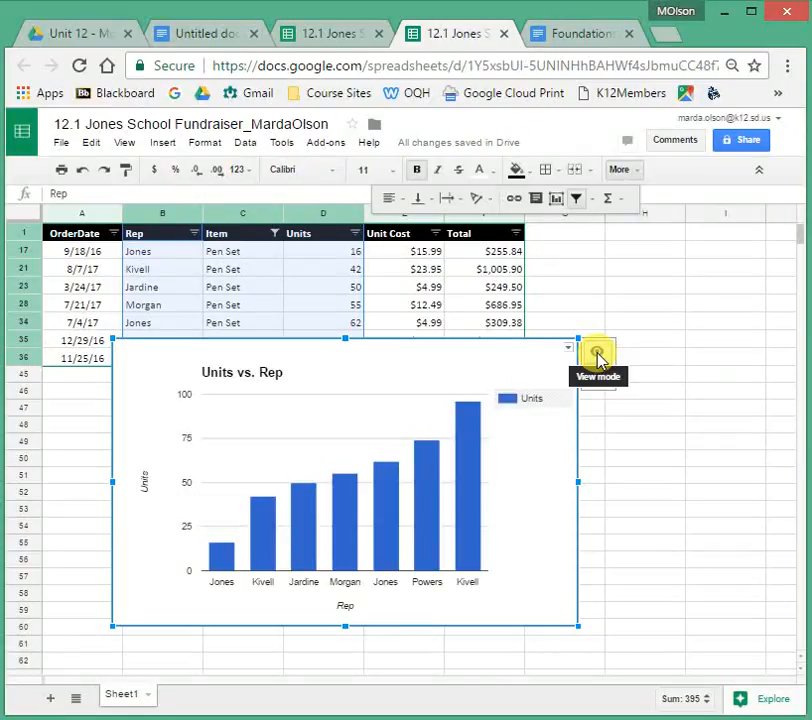
Change the chart title to "Pen Sets On Order" in quick edit mode and set its font size to 20.
mouse_move(584, 376)
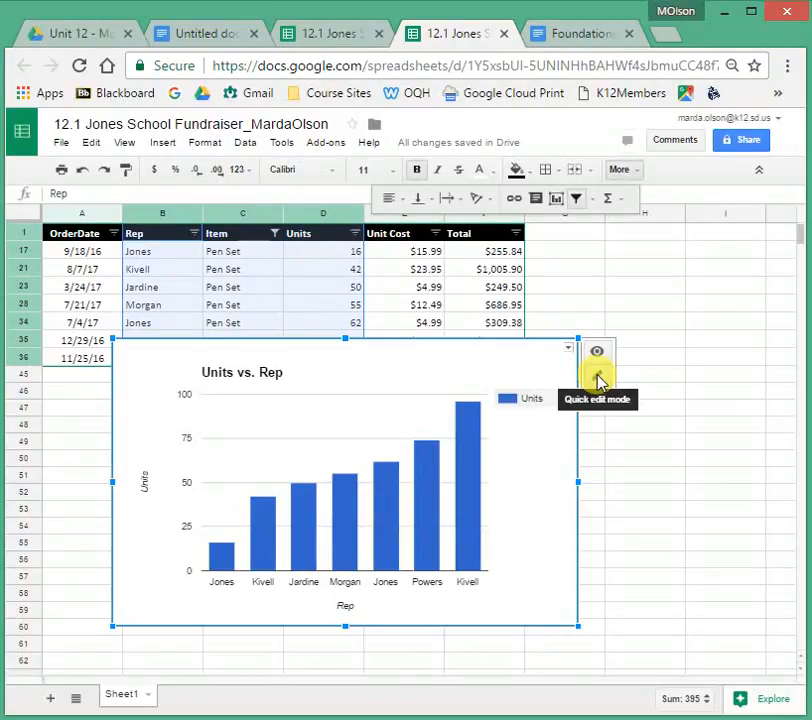
click(598, 379)
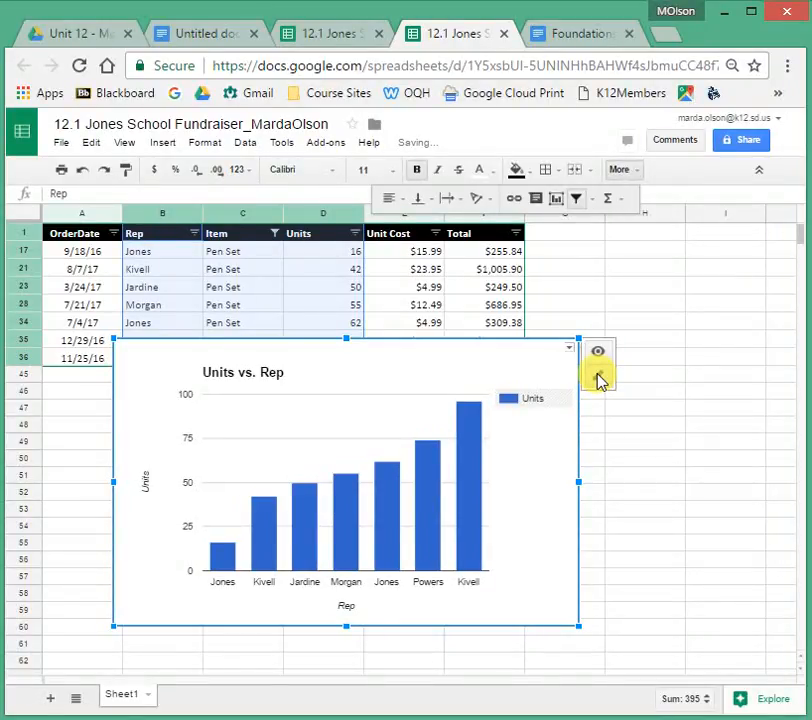
click(262, 382)
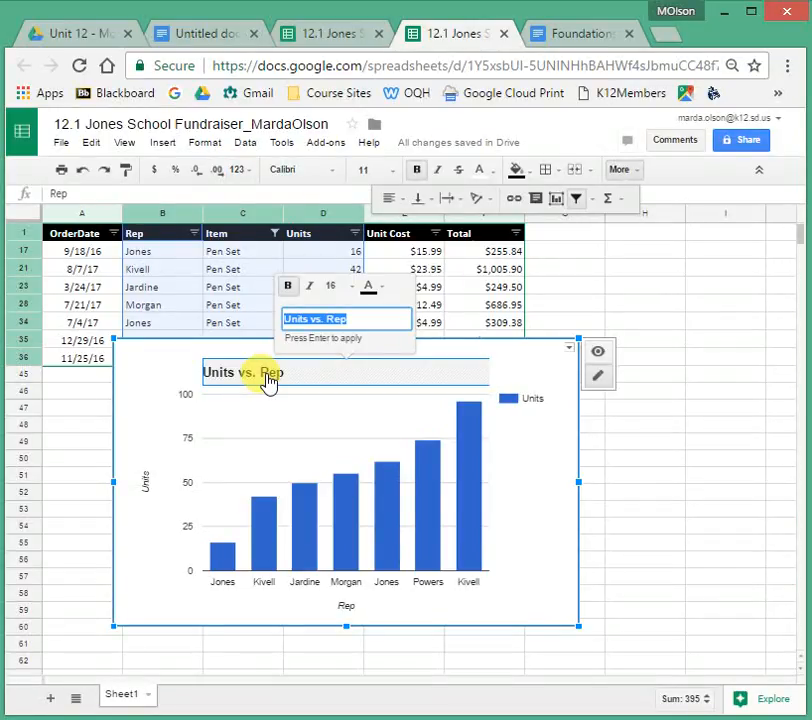
text(Pen Sets on Order)
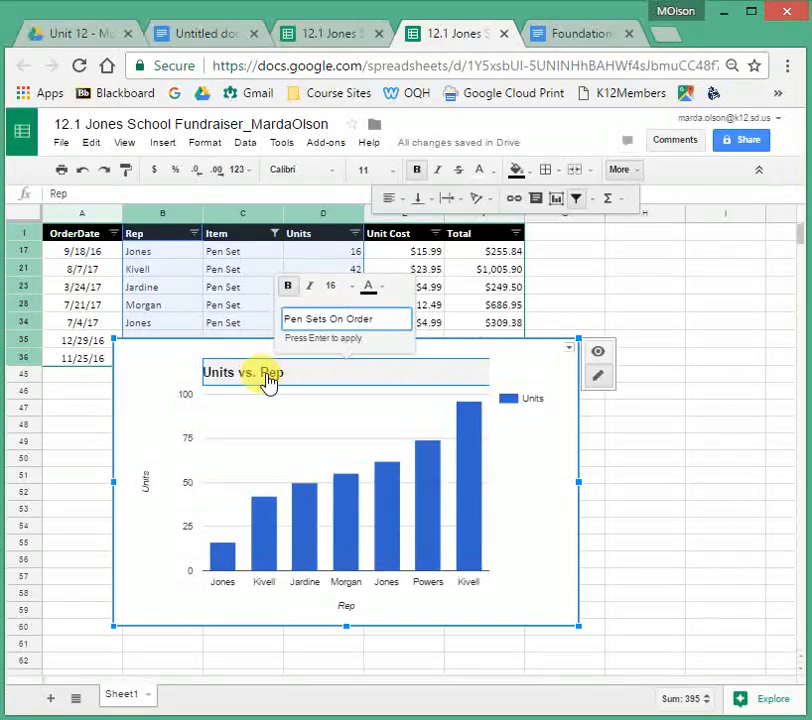
click(350, 290)
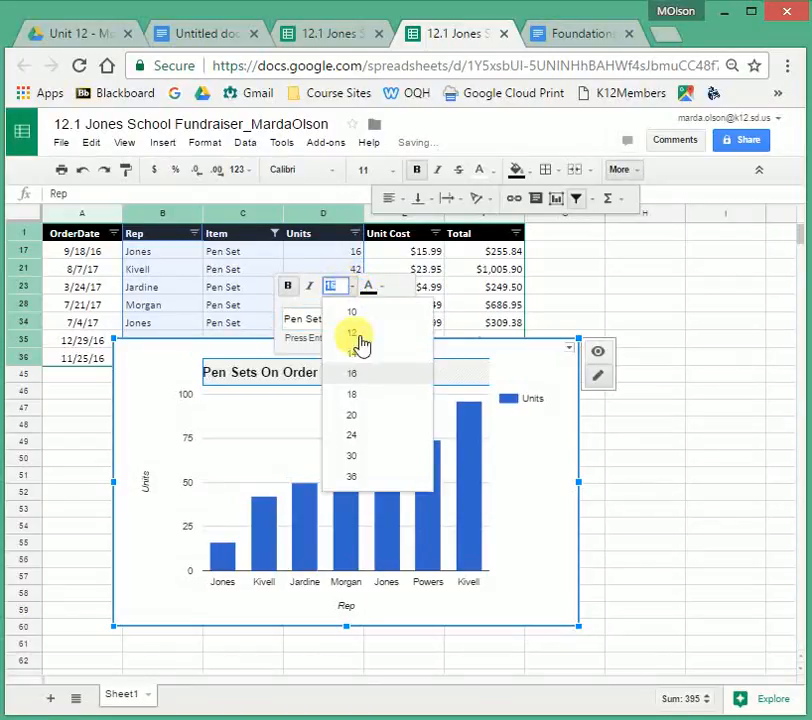
click(358, 416)
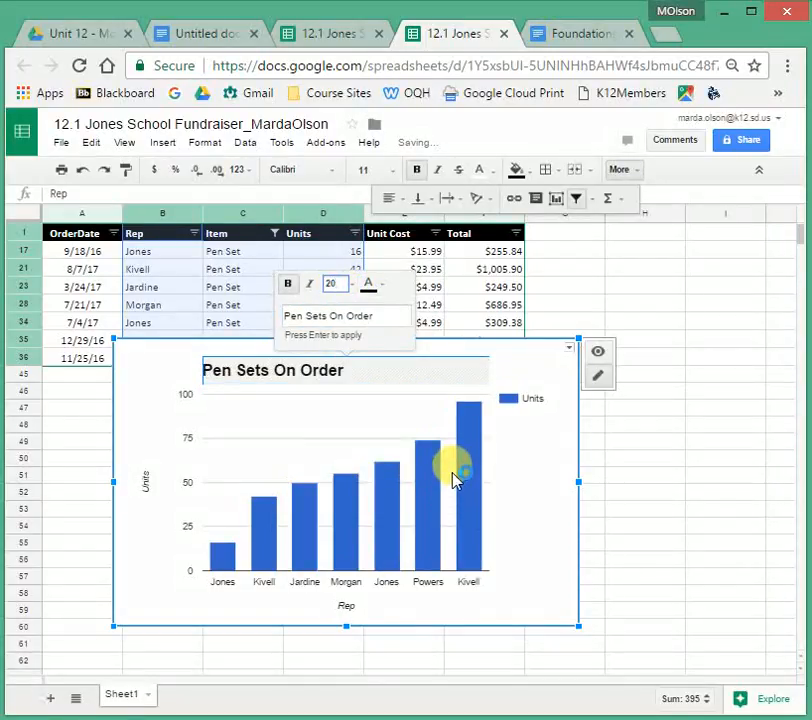
click(384, 321)
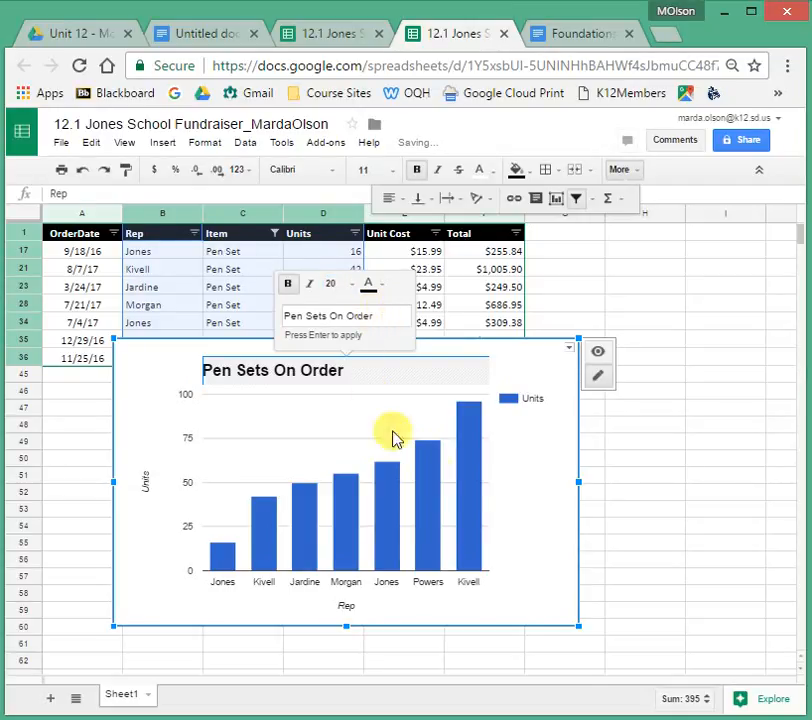
Change the chart's horizontal axis title to "Student Sales Persons", with font size 14, bold and no italics.
click(348, 612)
click(349, 612)
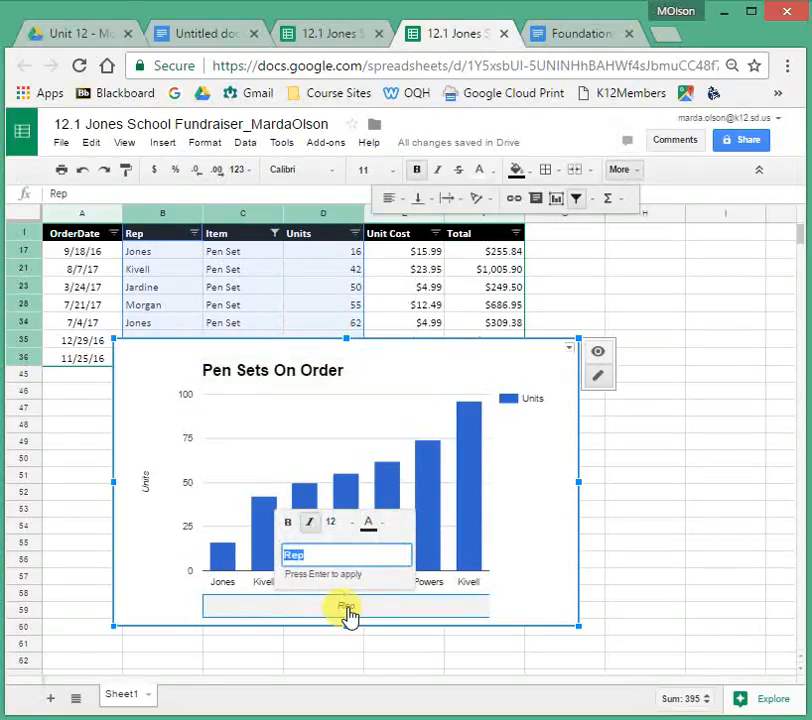
text(Student Sales Persons)
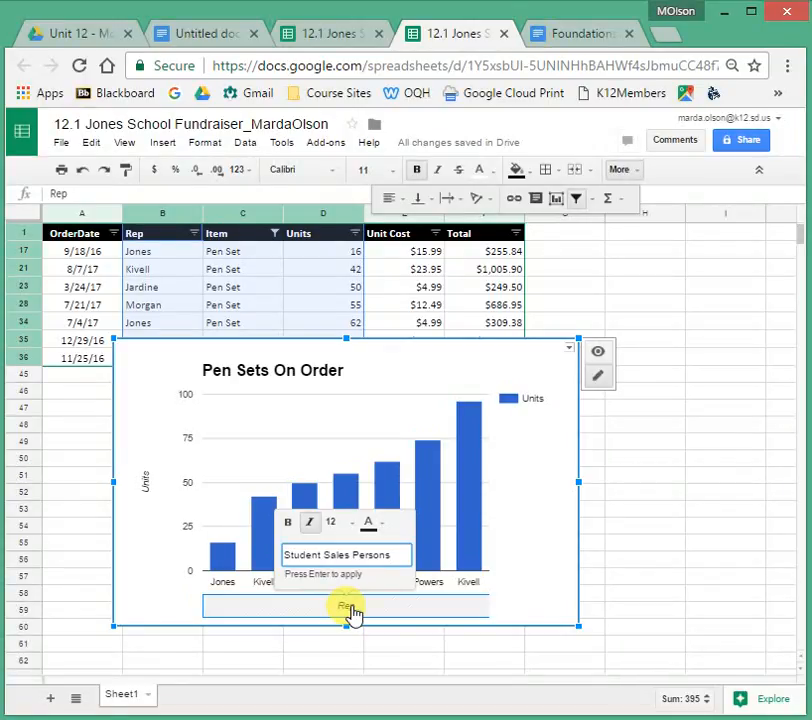
click(352, 524)
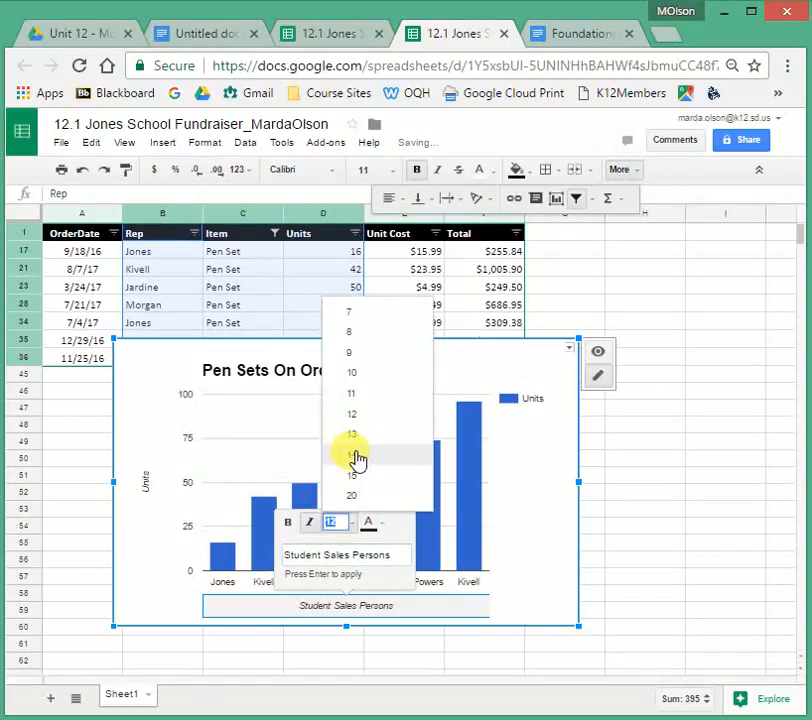
click(357, 458)
click(307, 522)
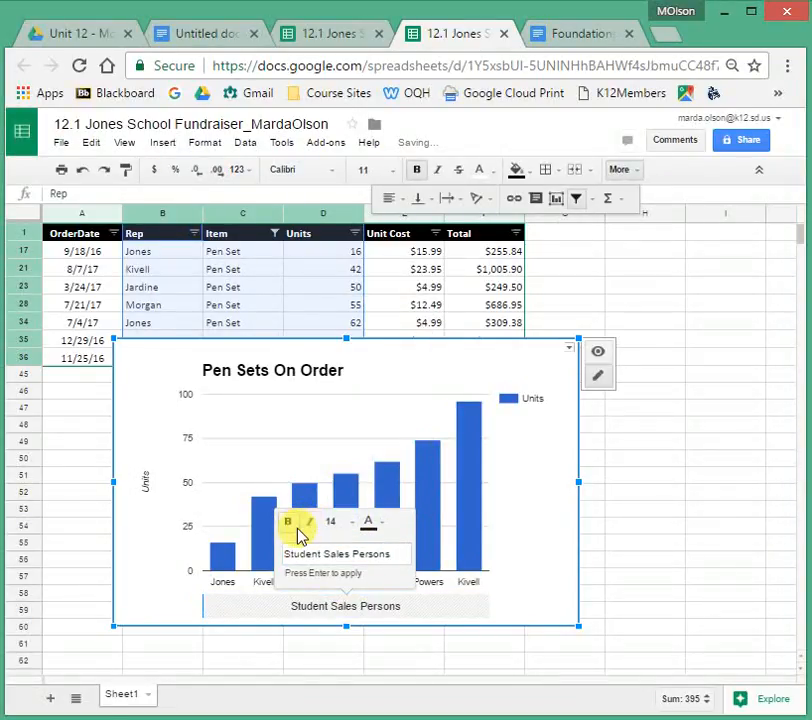
click(289, 523)
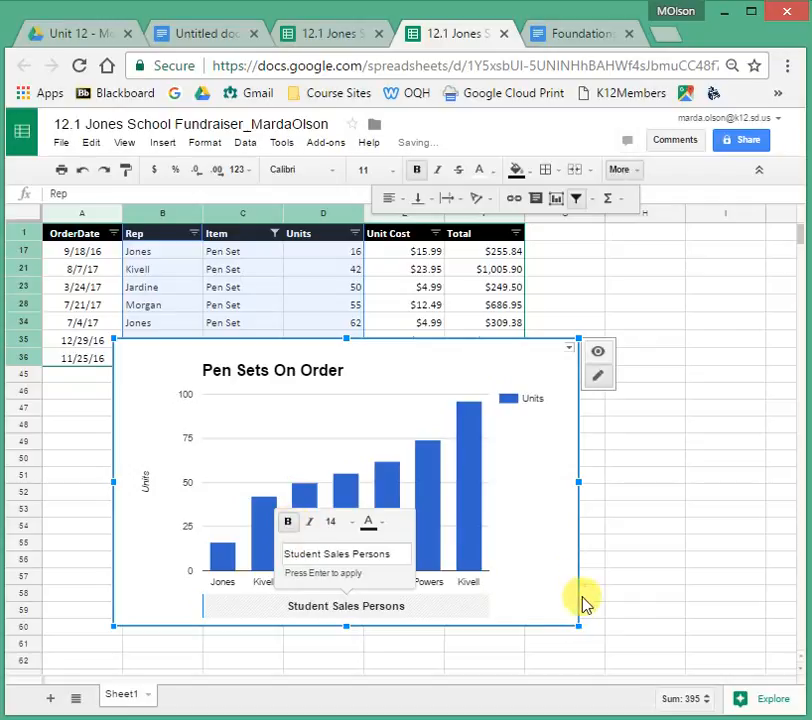
click(547, 540)
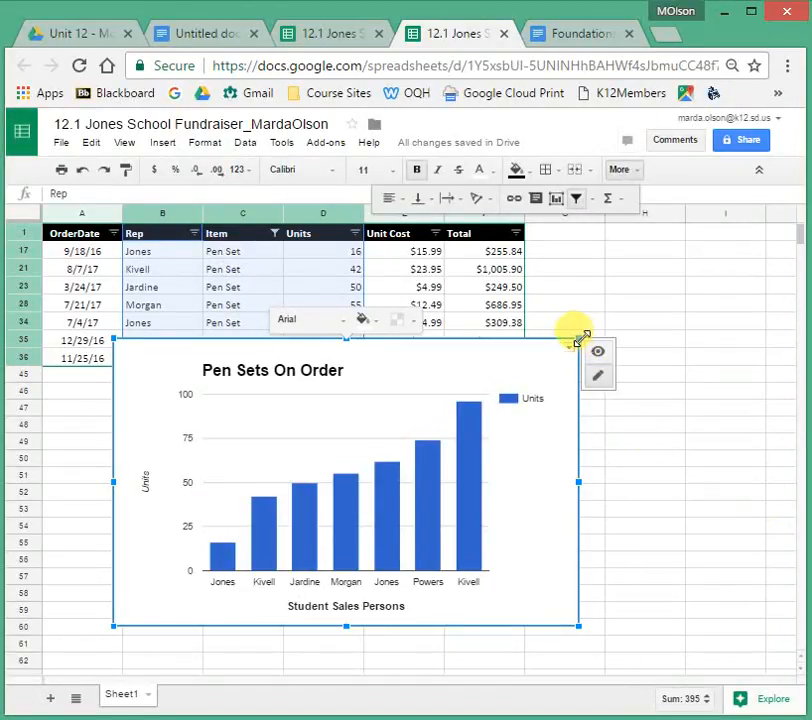
Shrink the chart and move it beneath the table so that all filtered rows are uncovered.
drag(580, 339, 500, 386)
drag(442, 397, 596, 388)
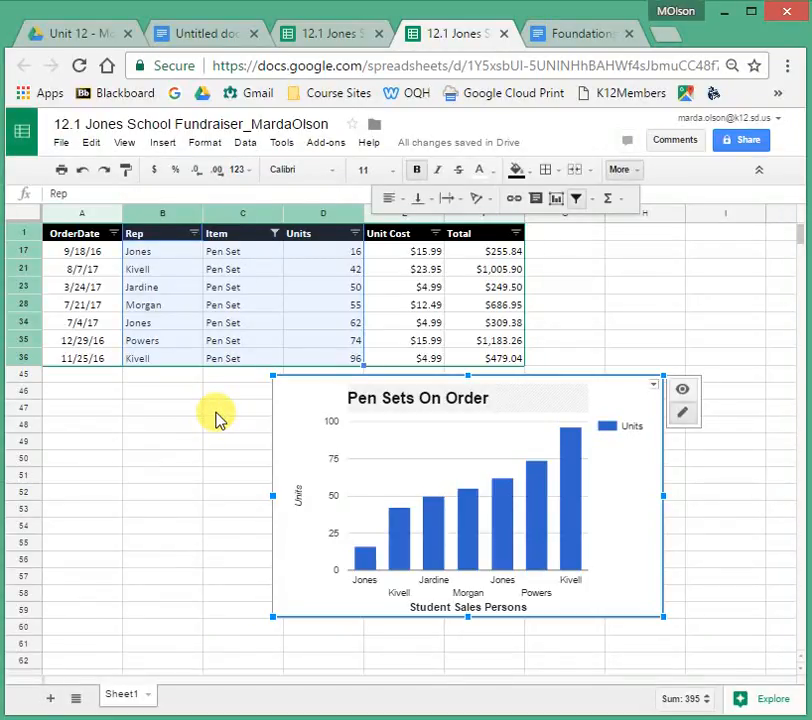
click(188, 392)
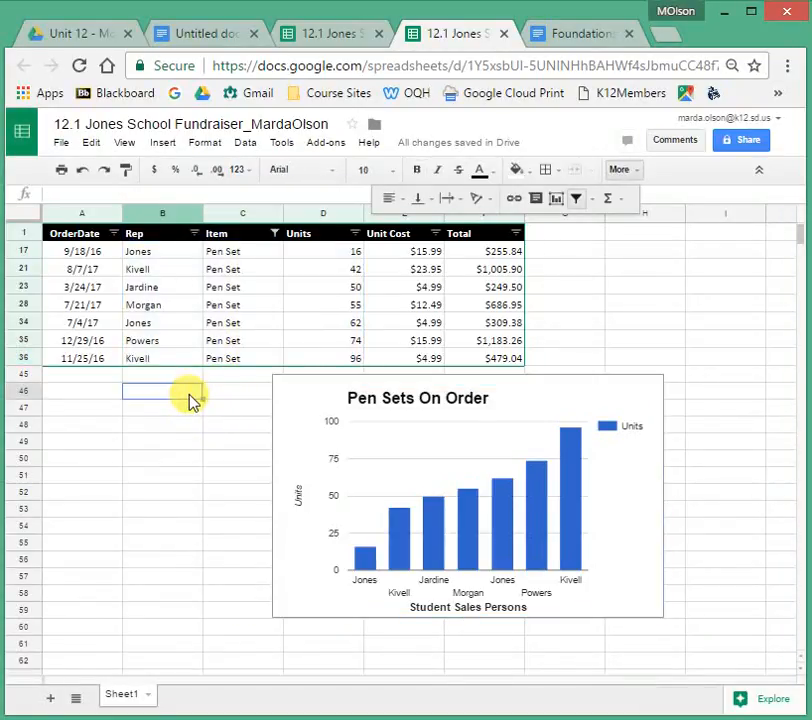
Insert a photo of the Waterman pen set in its open case from an image search for "pen set".
click(160, 148)
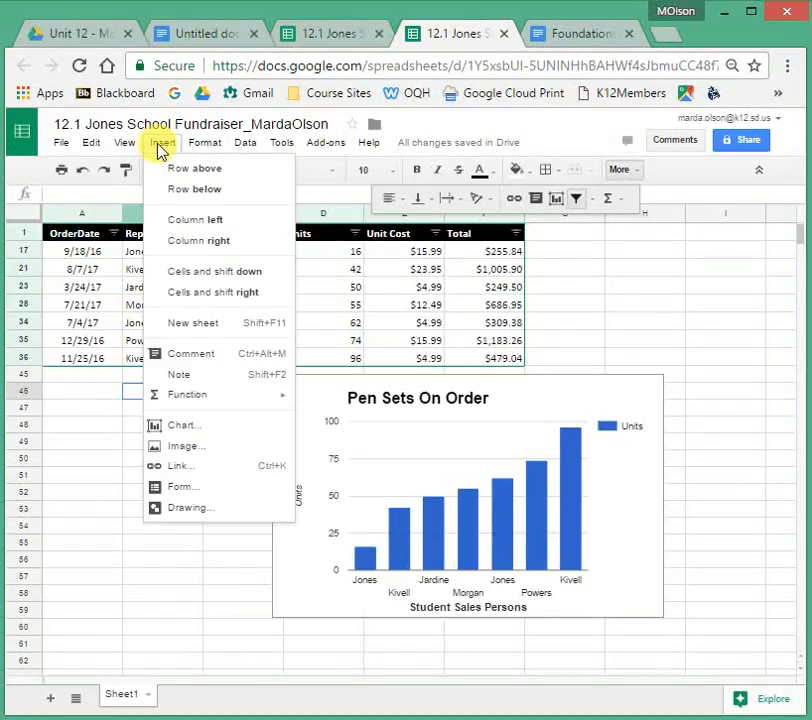
click(188, 452)
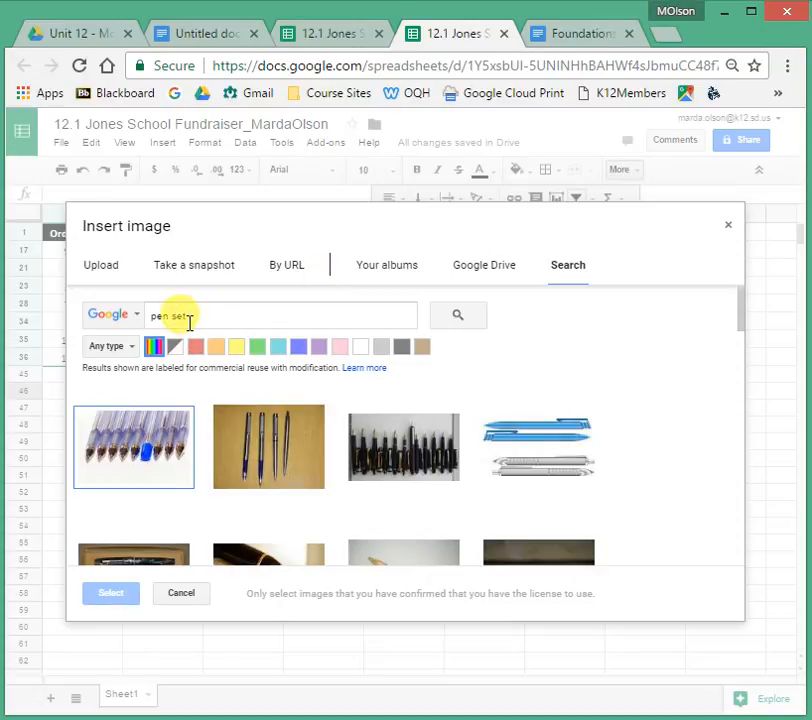
scroll(334, 401, down, 8)
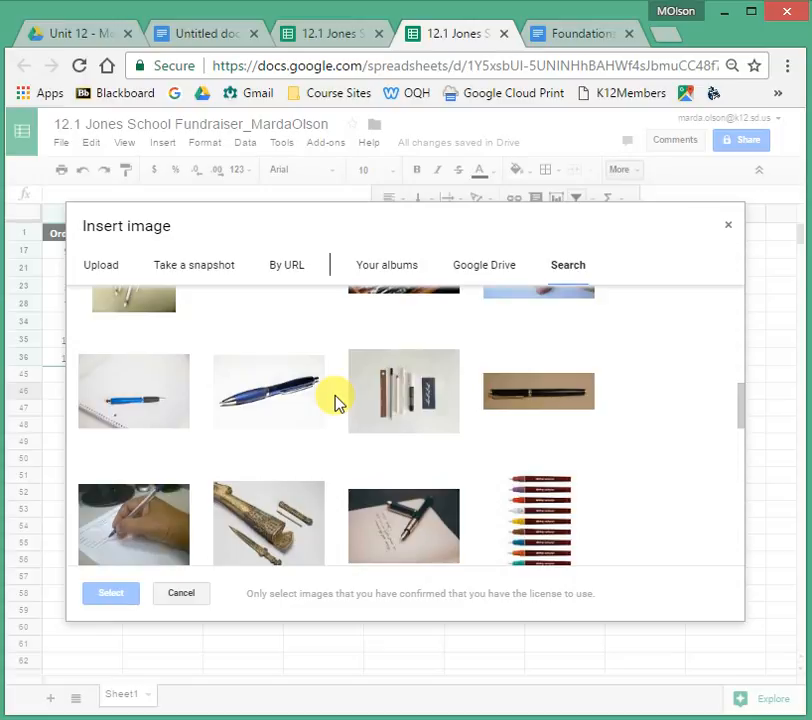
scroll(334, 401, down, 2)
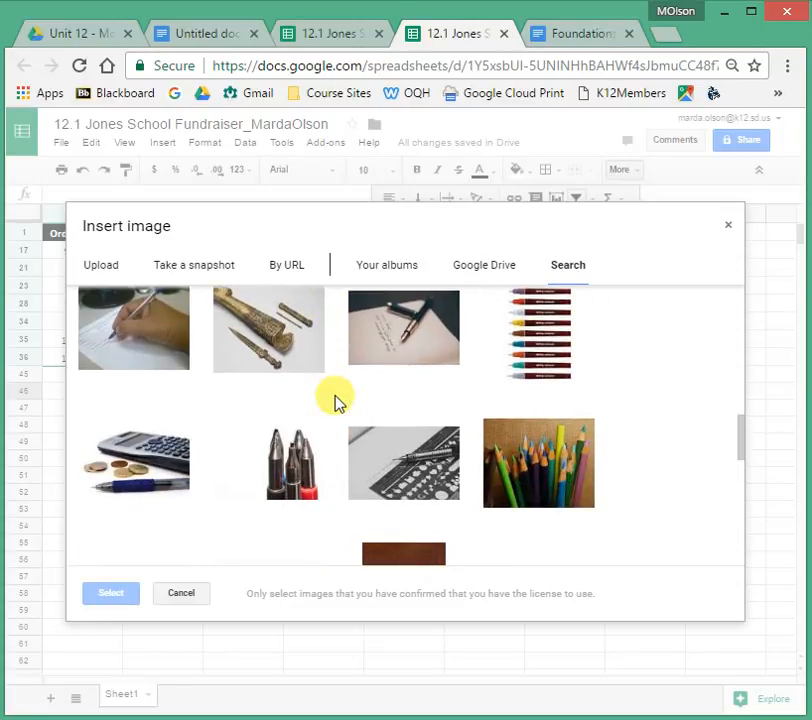
scroll(334, 401, down, 10)
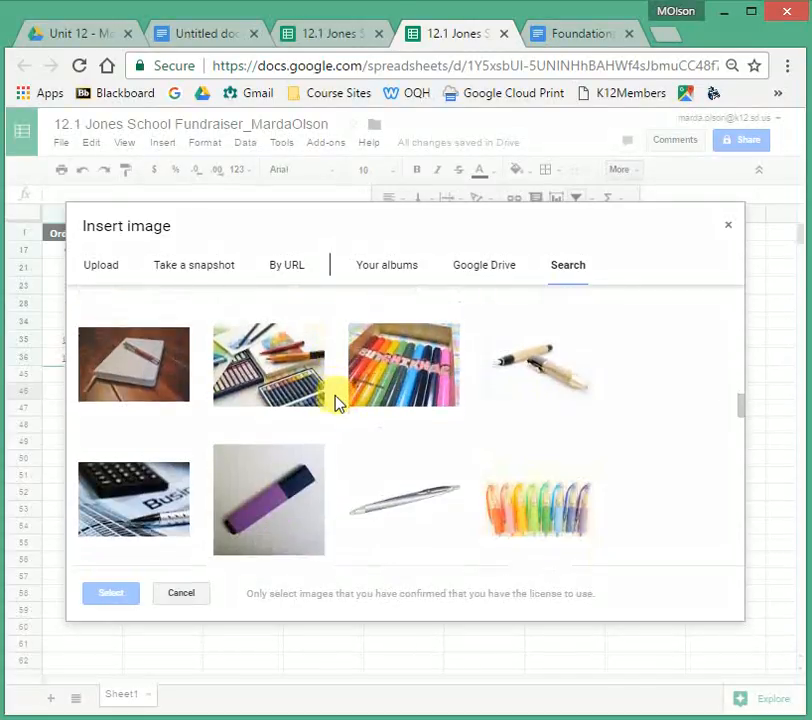
scroll(334, 401, down, 1)
scroll(334, 401, down, 3)
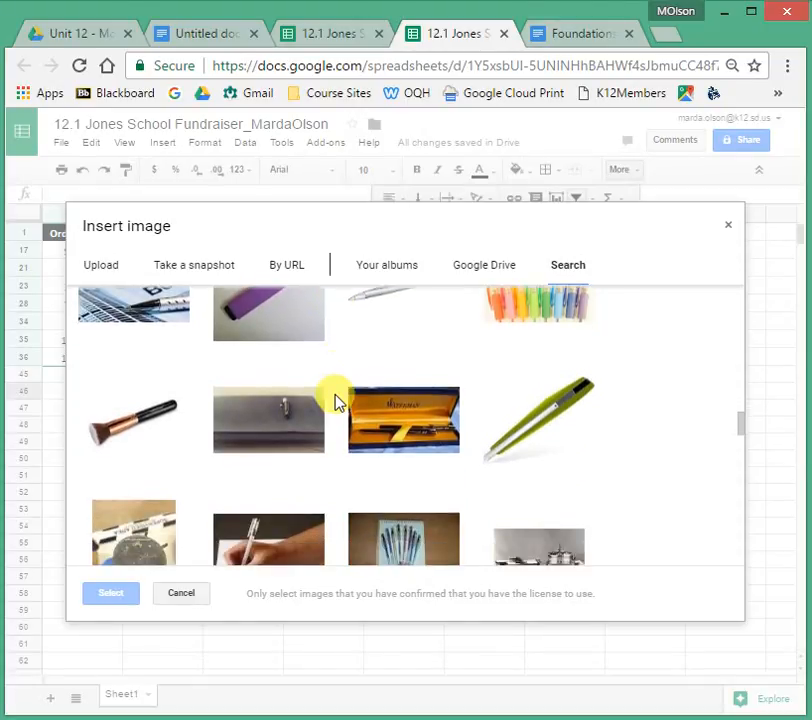
click(390, 356)
click(105, 593)
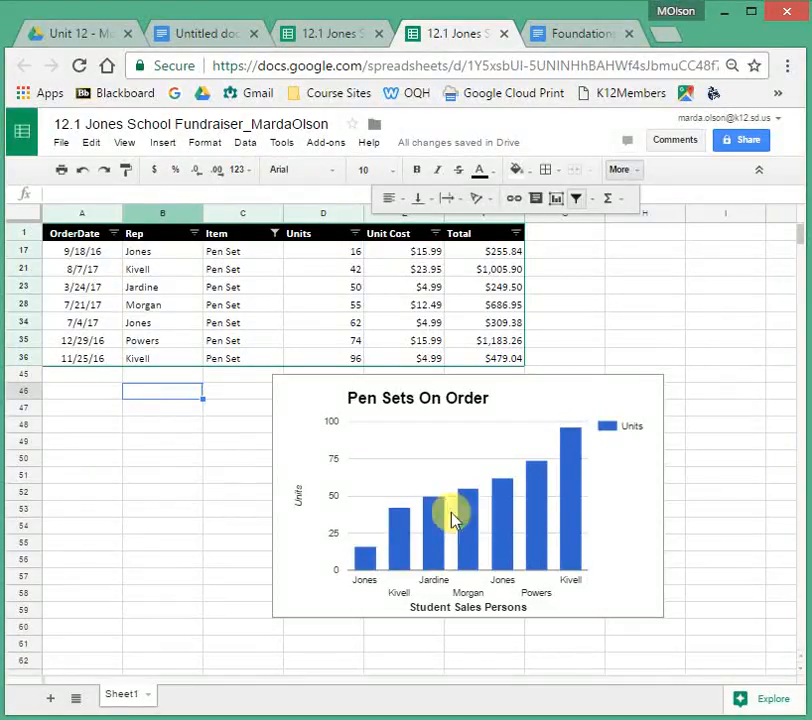
Shrink the pen set photo and place it beneath the table, beside the chart around rows 46 to 52.
click(667, 454)
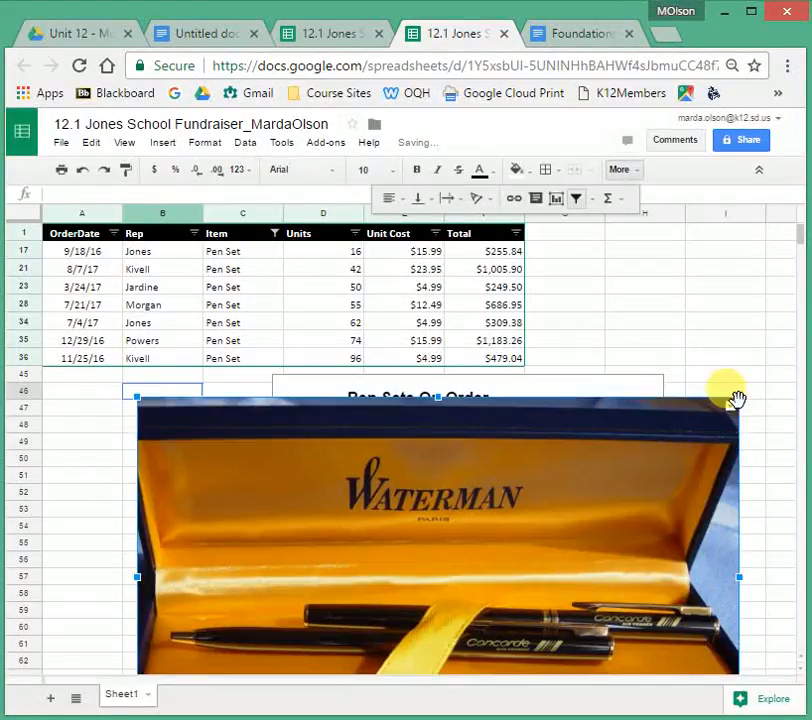
drag(736, 398, 334, 612)
drag(285, 643, 217, 462)
drag(290, 427, 194, 475)
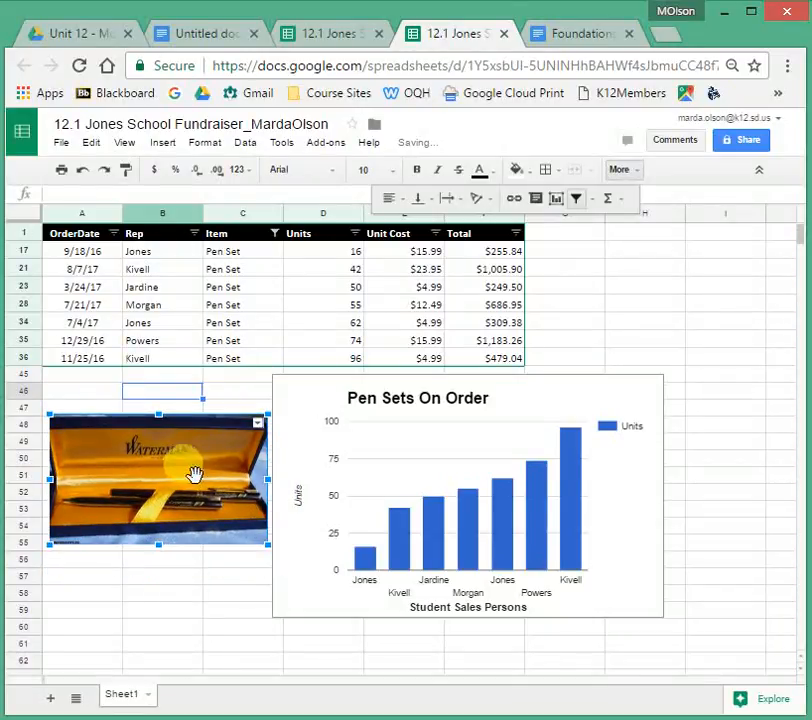
drag(270, 413, 251, 424)
drag(177, 480, 185, 435)
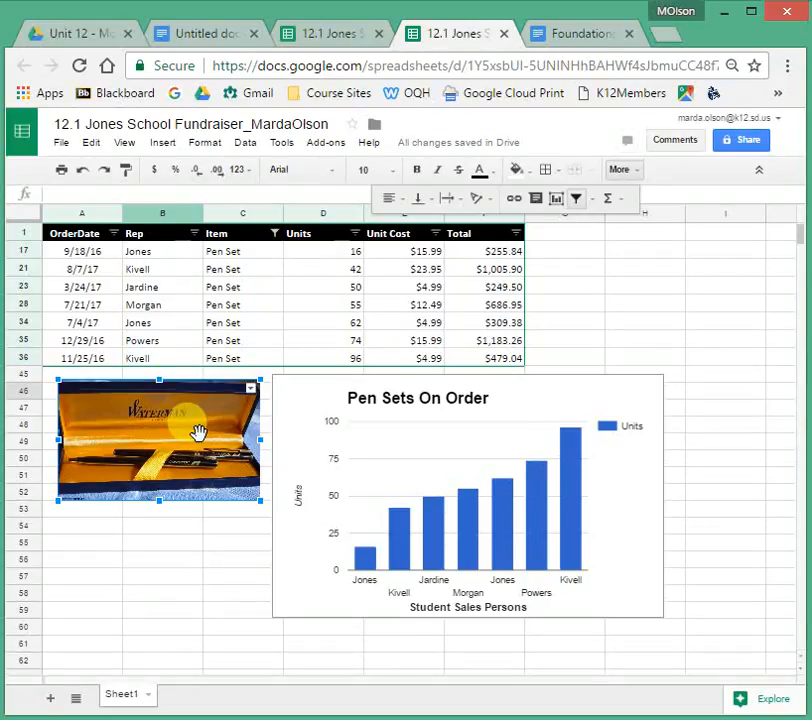
click(197, 564)
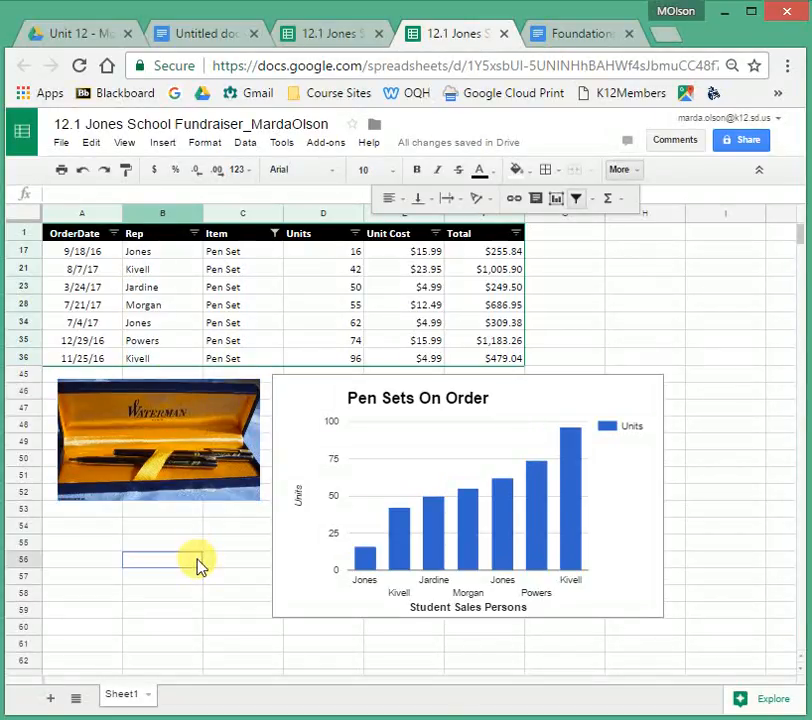
Copy the Pen Sets On Order chart from the spreadsheet.
click(457, 472)
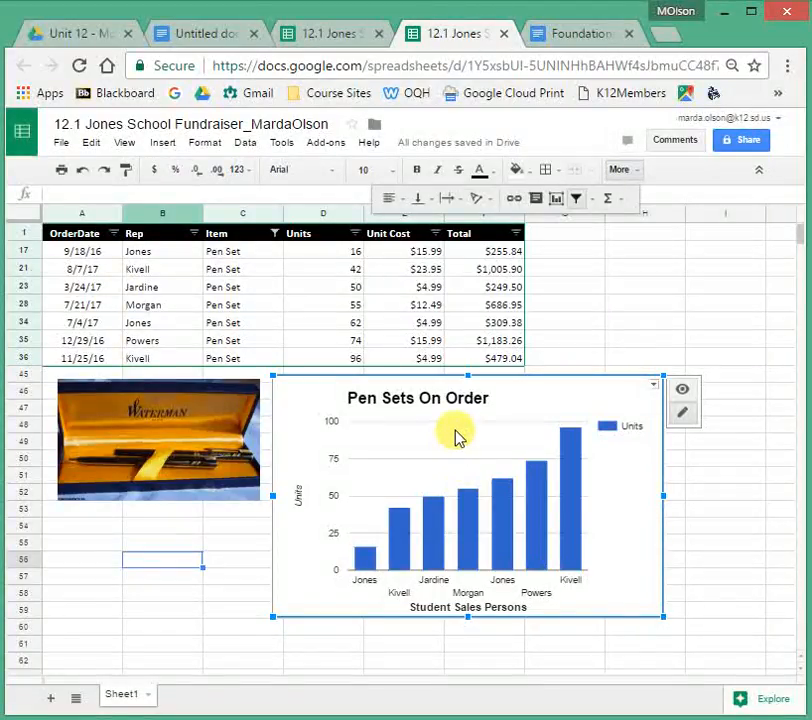
right_click(455, 437)
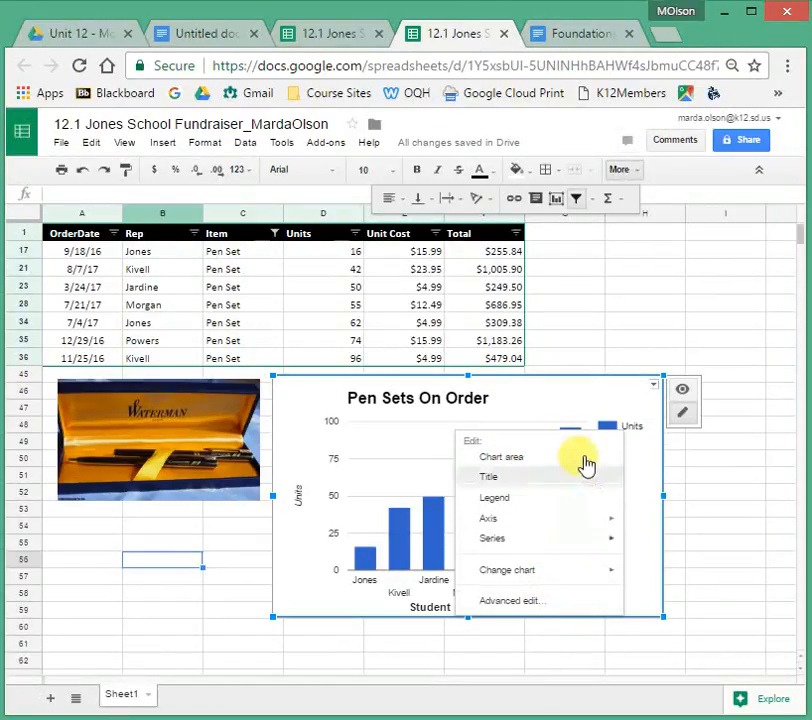
click(566, 405)
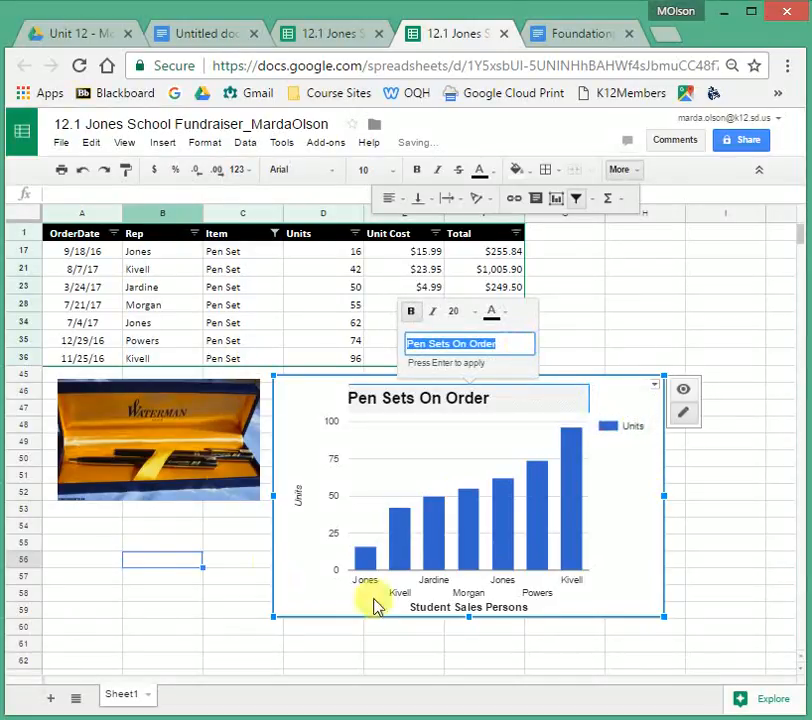
click(91, 146)
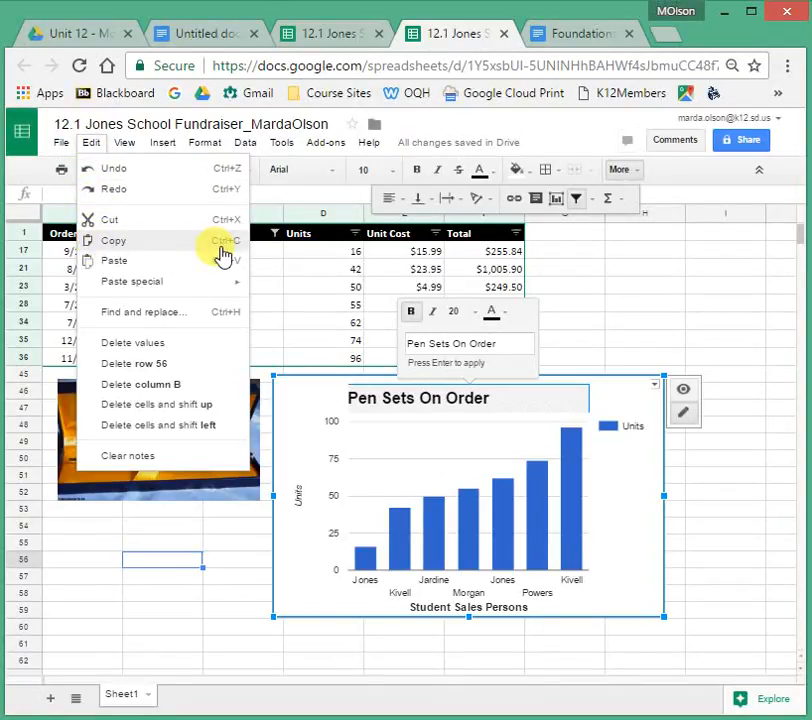
click(117, 247)
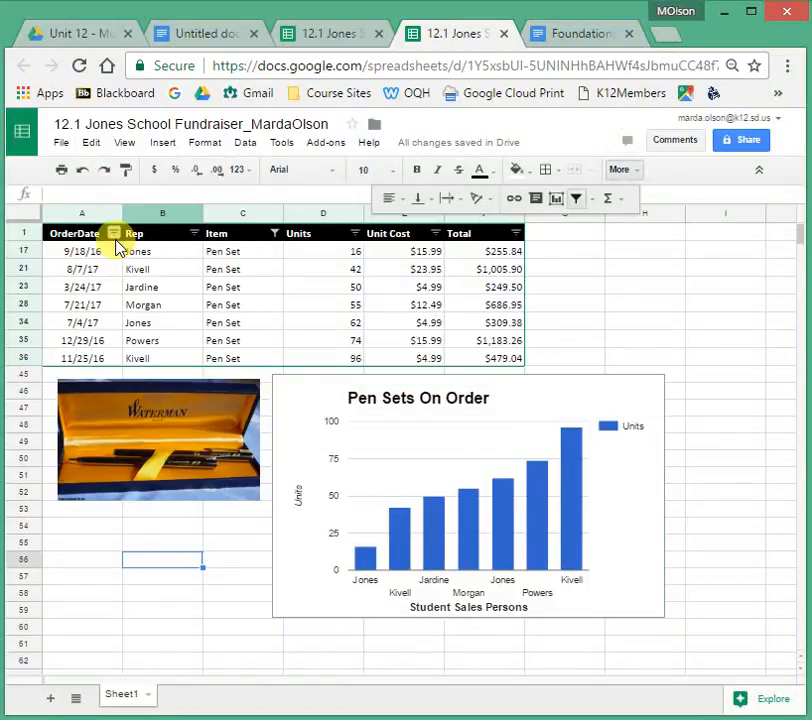
Switch to the untitled letter document and paste the chart below the pen sets sentence, linked to the spreadsheet.
click(203, 38)
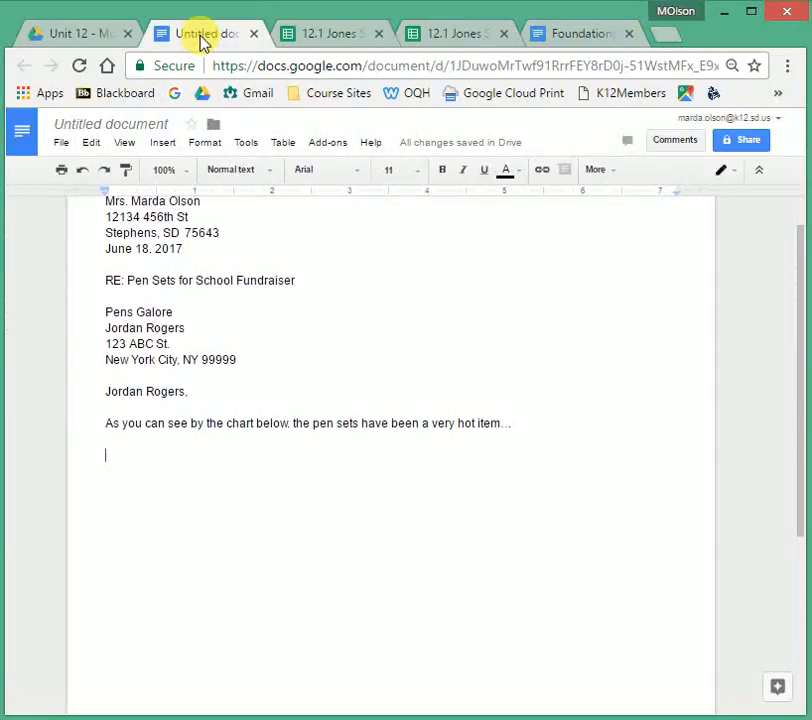
scroll(477, 358, up, 1)
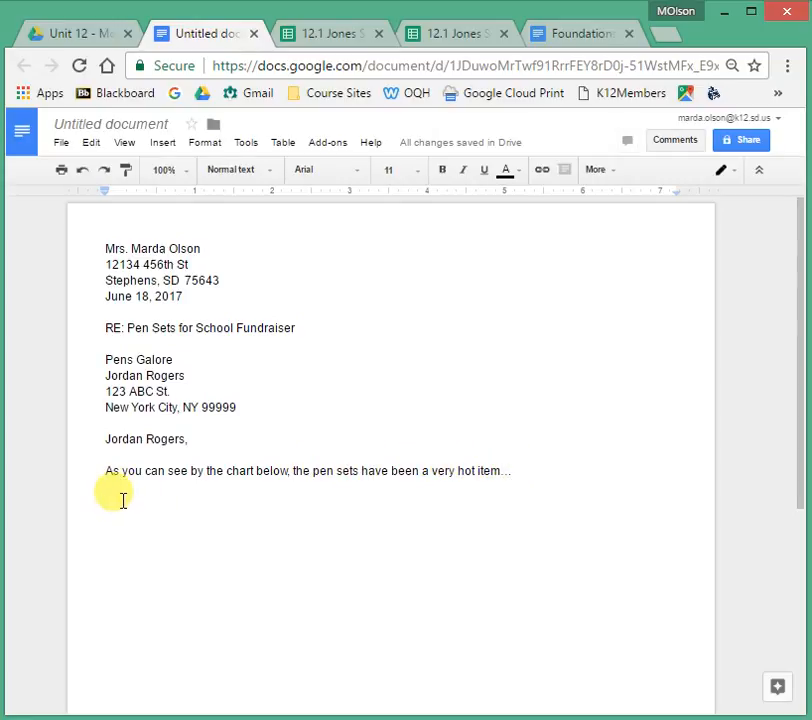
click(92, 143)
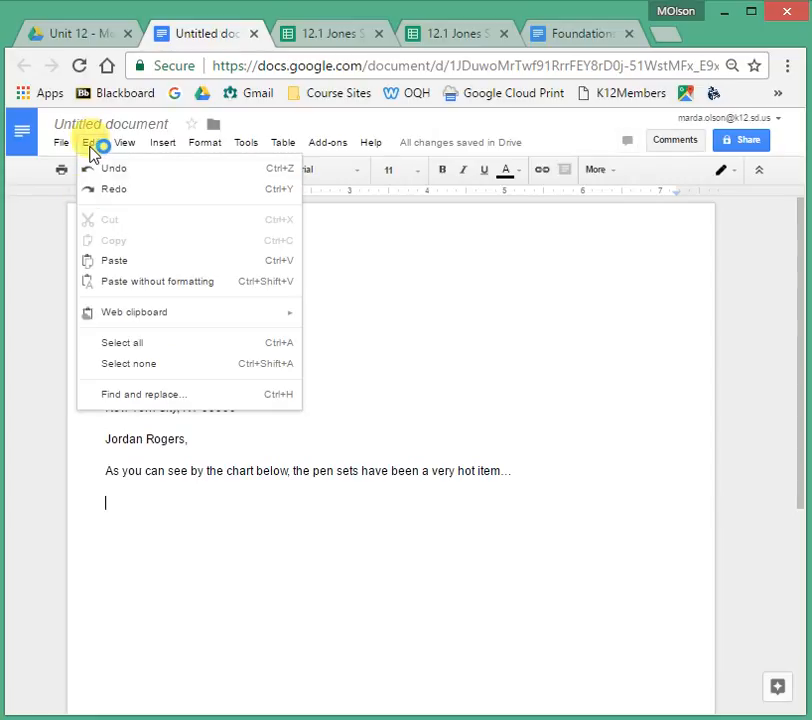
click(87, 262)
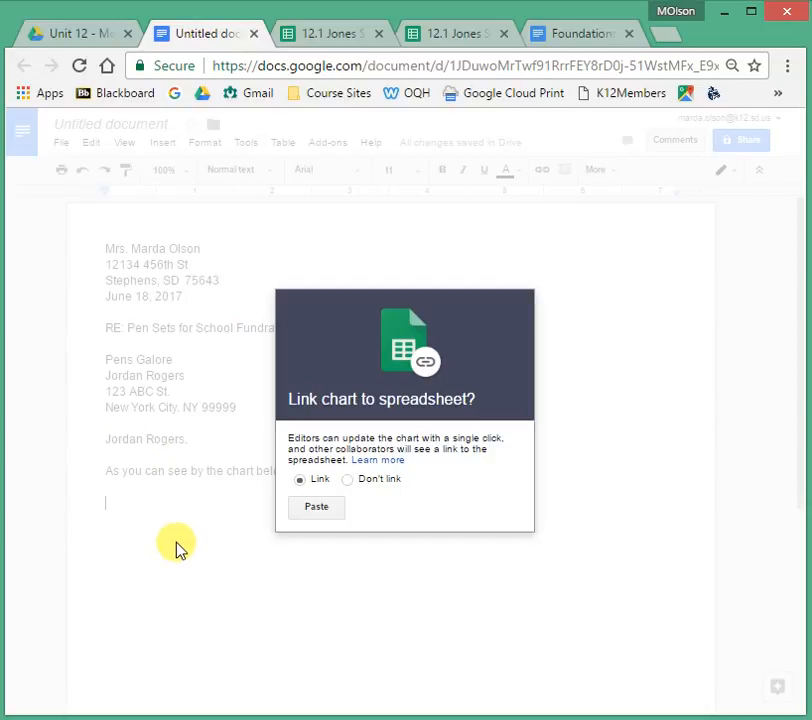
click(318, 509)
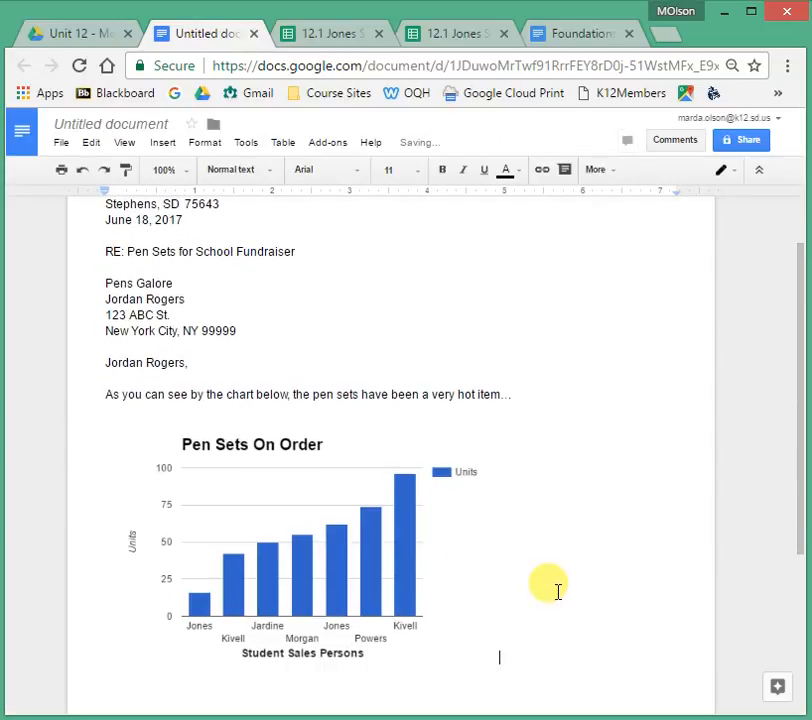
scroll(589, 542, down, 1)
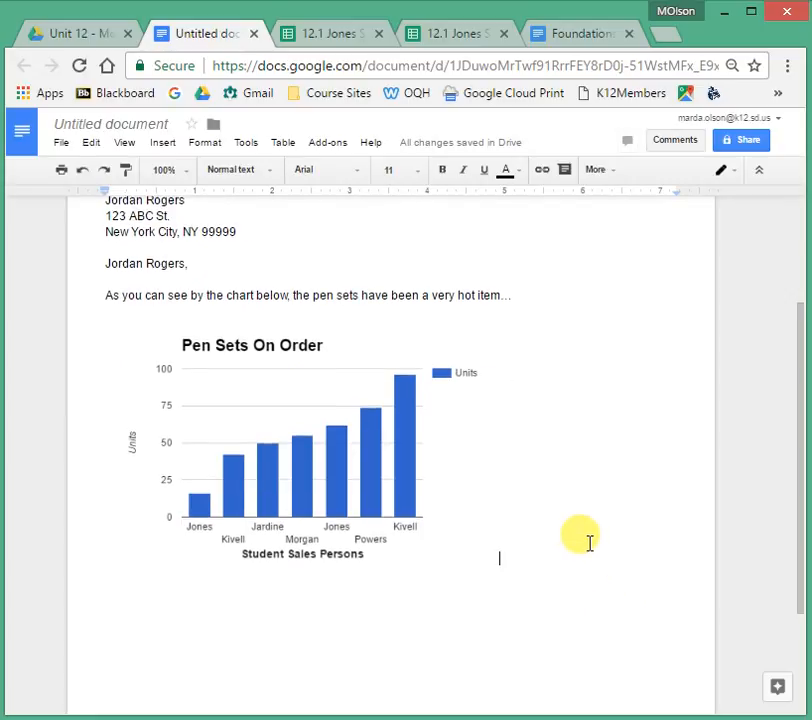